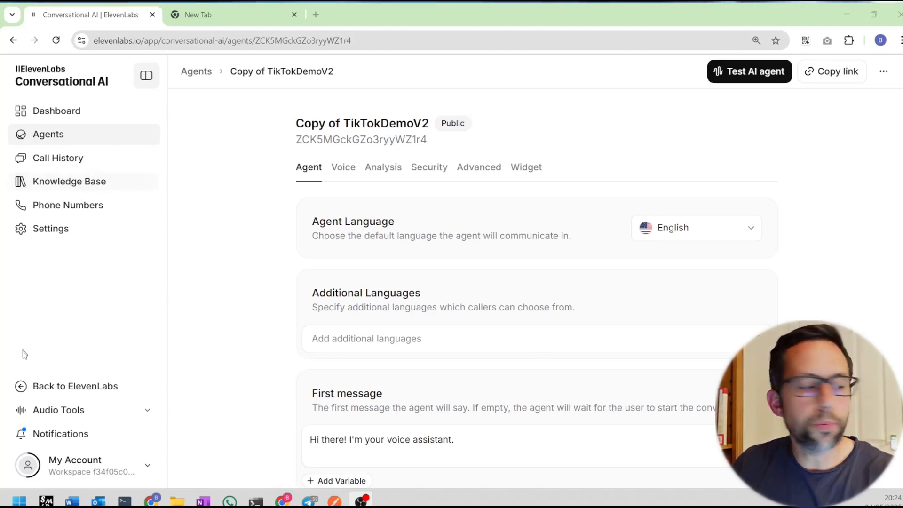
# In Settings, add a workspace secret named 'anything' with a random secret value.
pyautogui.click(58, 230)
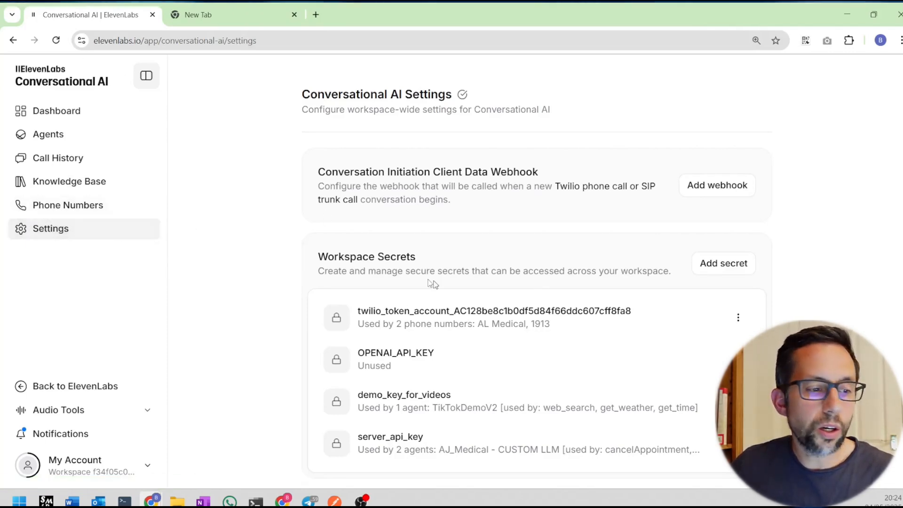
pyautogui.moveTo(363, 258); pyautogui.dragTo(421, 258)
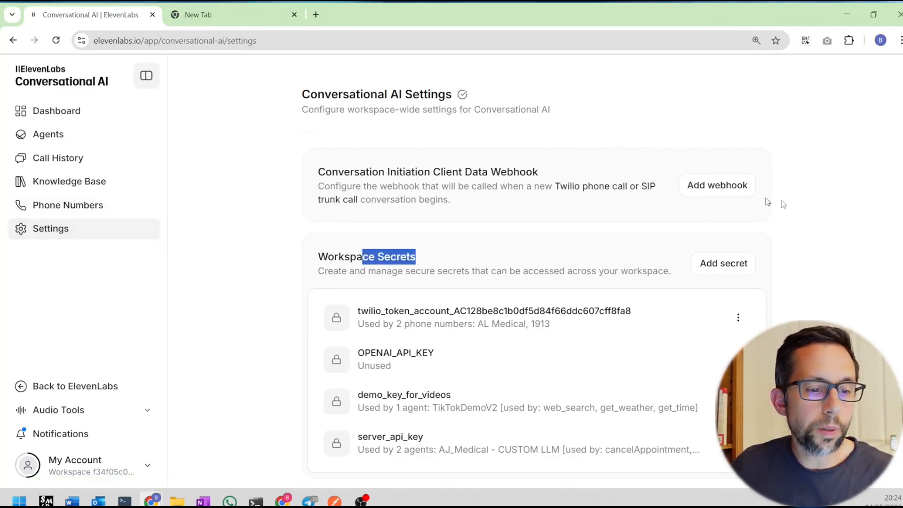
pyautogui.click(709, 265)
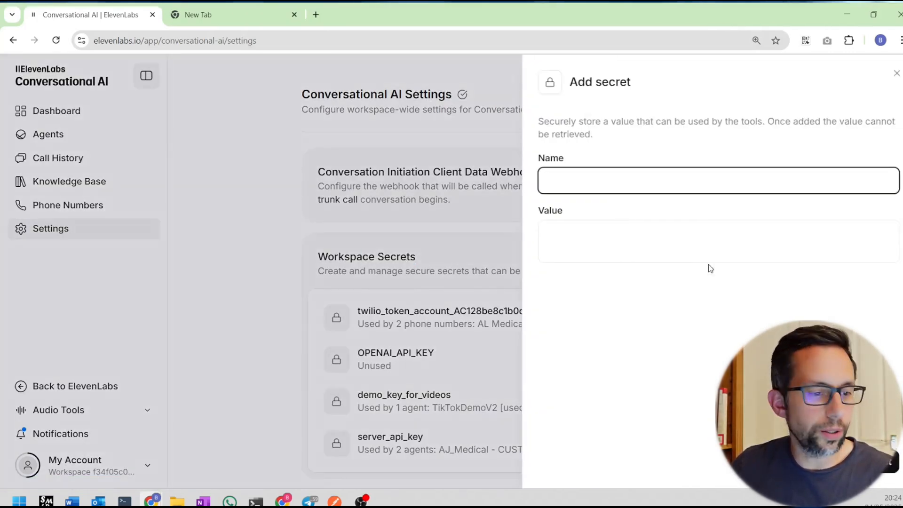
pyautogui.click(575, 181)
pyautogui.write('anythin')
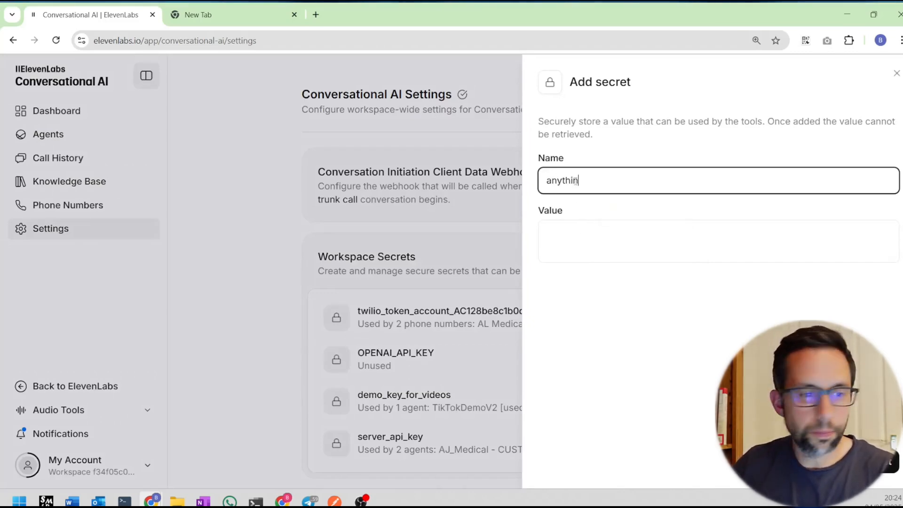
pyautogui.write('g')
pyautogui.click(697, 240)
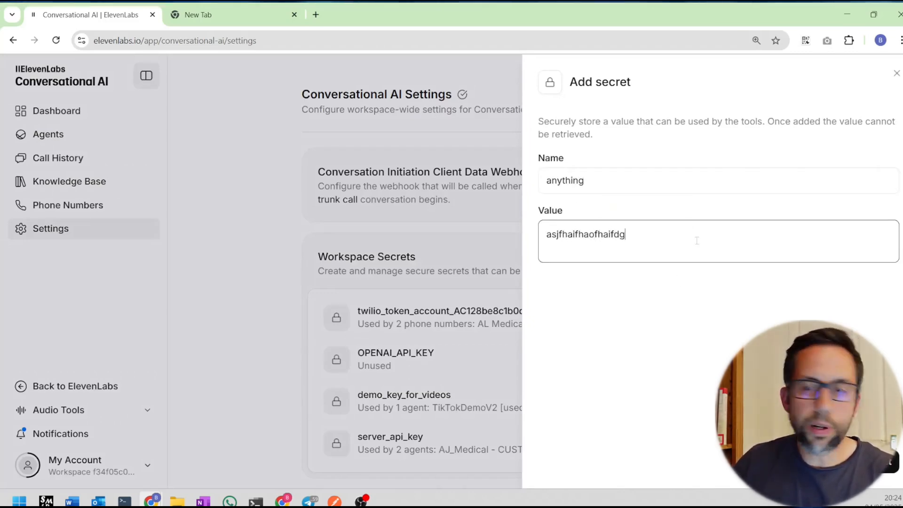
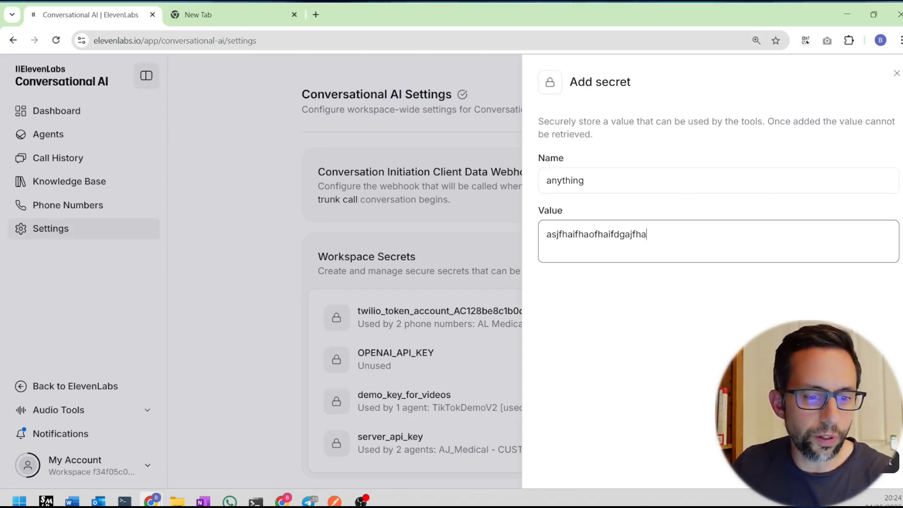
pyautogui.press('Return')
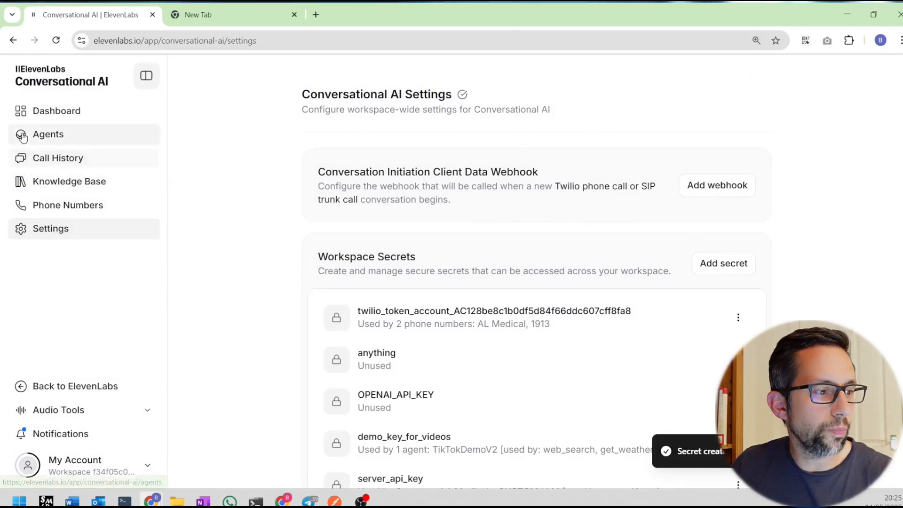
# Open the Copy of TikTokDemoV2 agent and bring up the Add tool options under Tools.
pyautogui.click(52, 133)
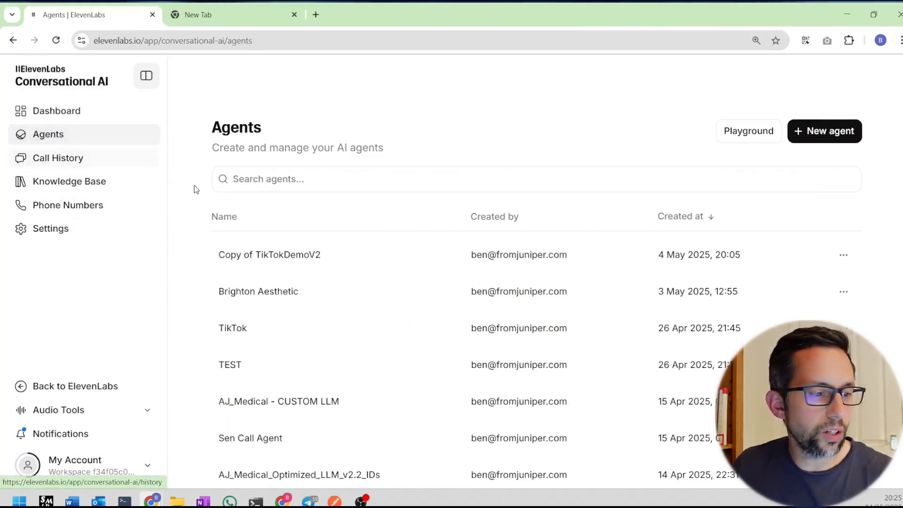
pyautogui.click(293, 257)
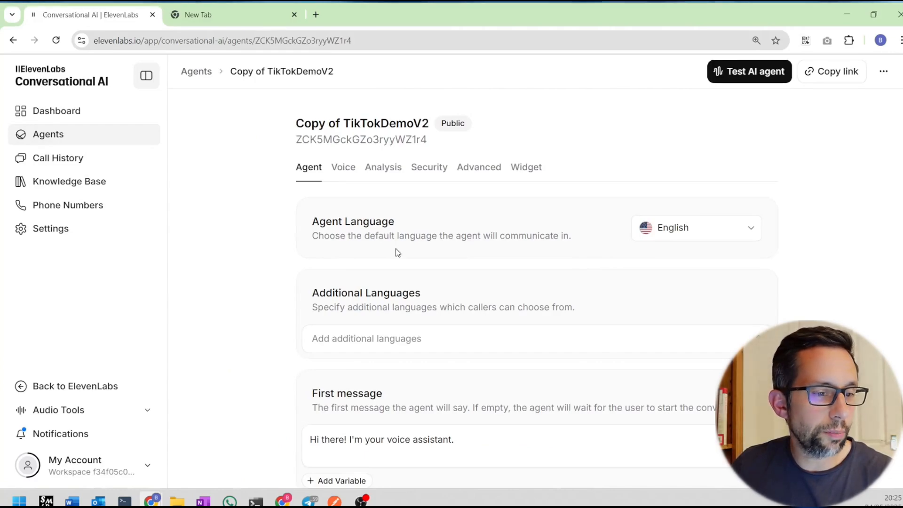
pyautogui.scroll(-15, 397, 253)
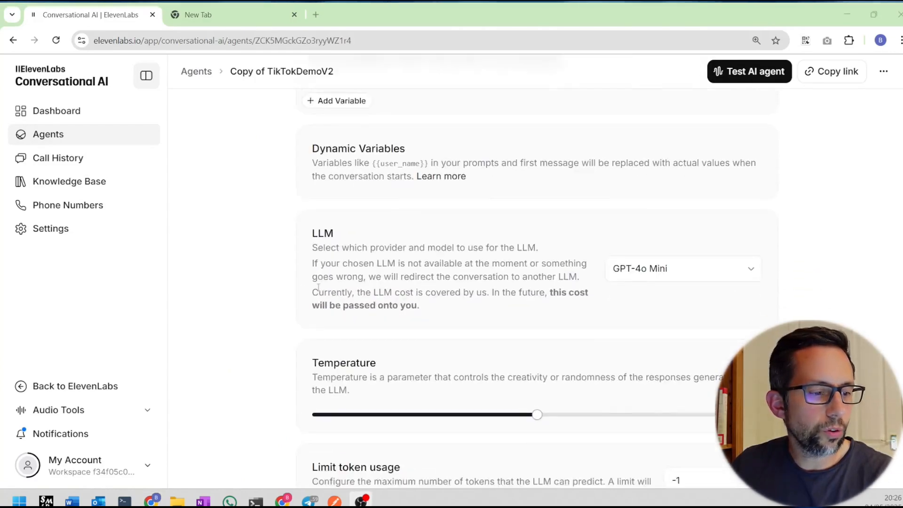
pyautogui.scroll(-9, 319, 287)
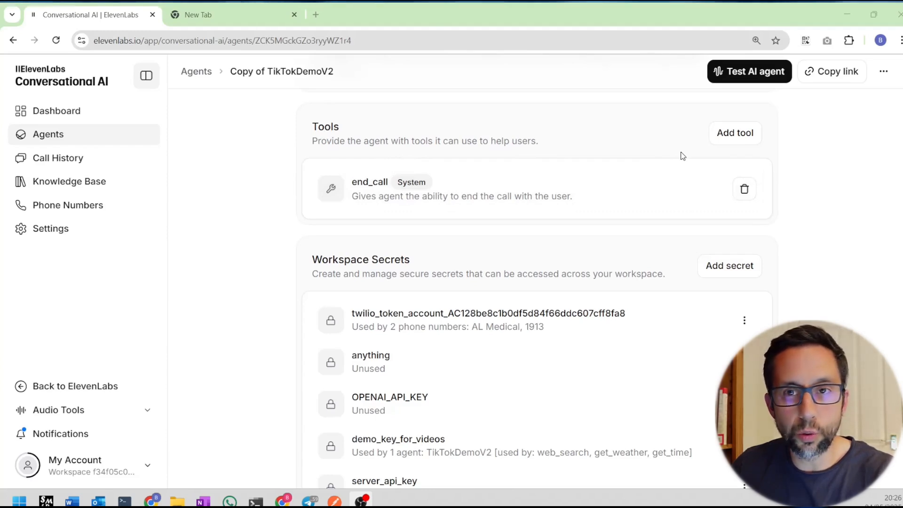
pyautogui.click(736, 141)
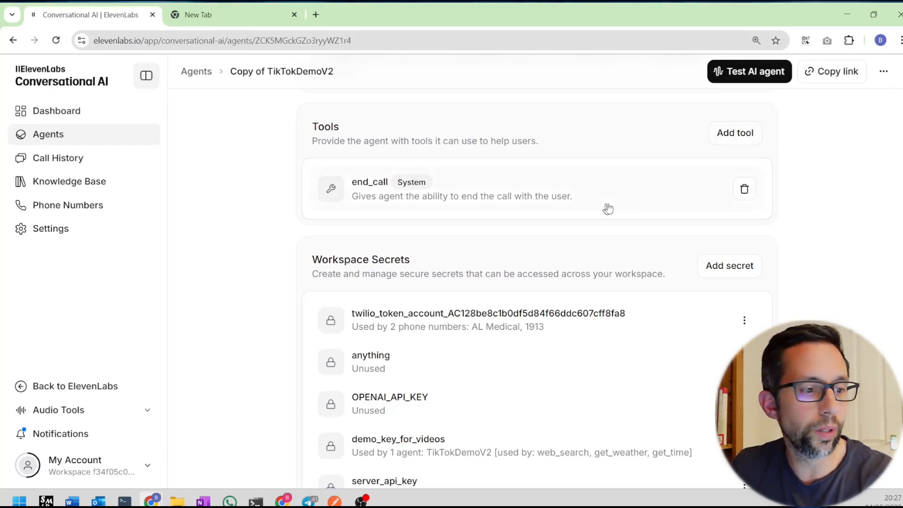
pyautogui.click(737, 137)
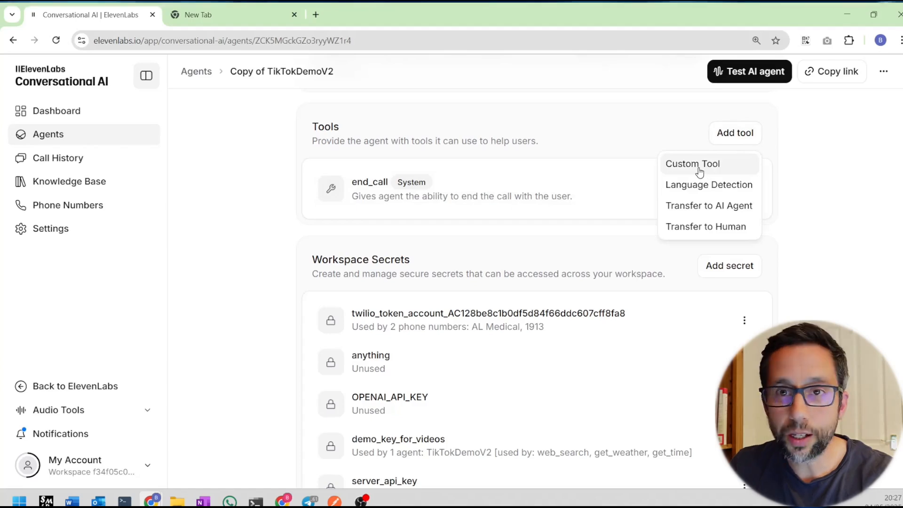
# Create a custom tool named get_time and paste in its description.
pyautogui.click(718, 169)
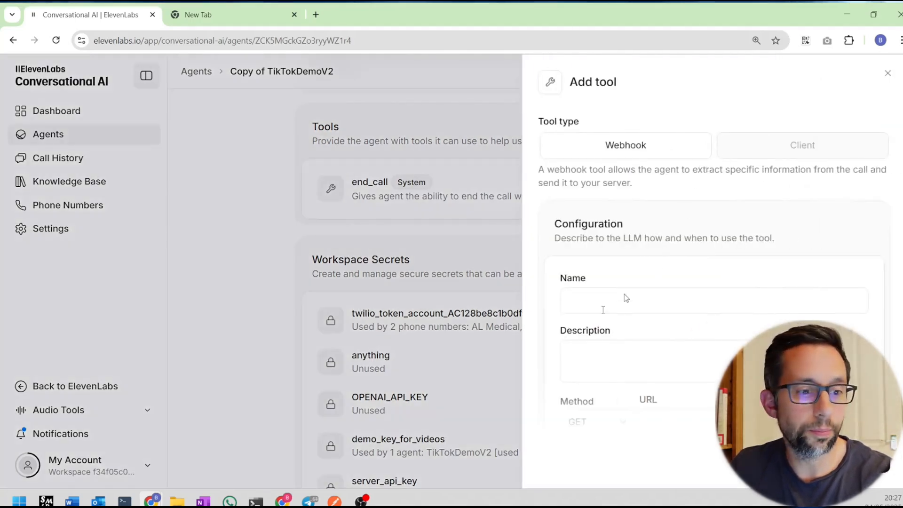
pyautogui.click(612, 307)
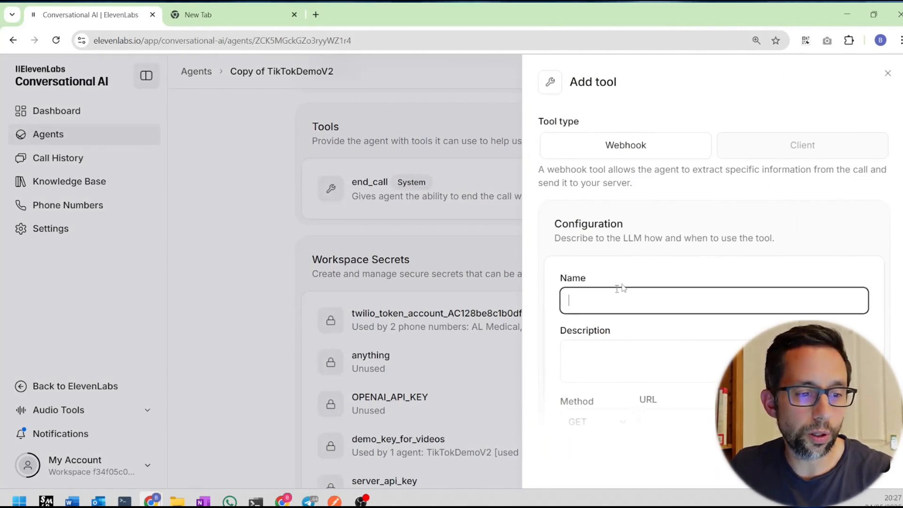
pyautogui.write('get_time')
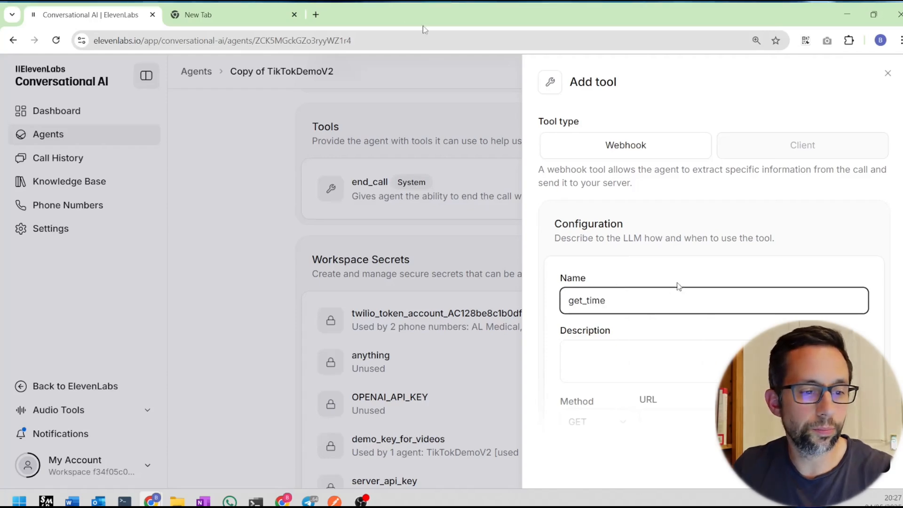
pyautogui.click(611, 358)
pyautogui.hotkey('ctrl', 'v')
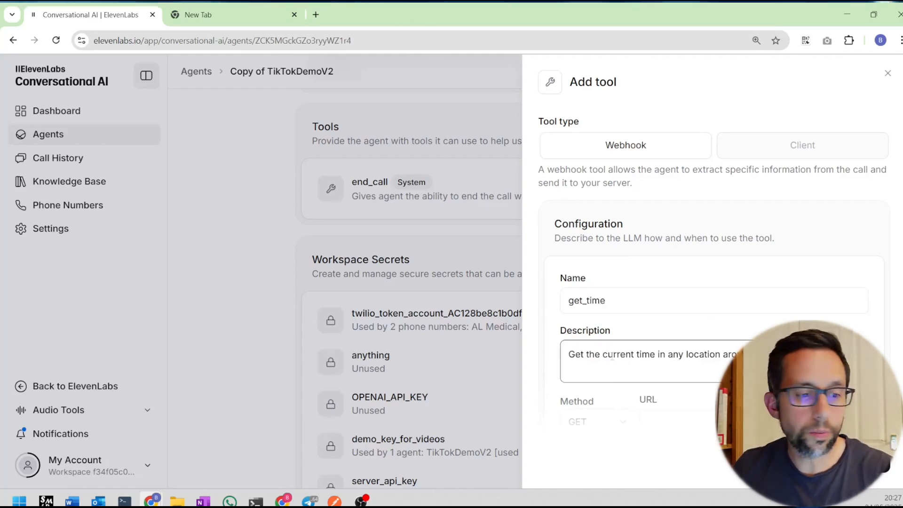
# Paste the backend webhook URL and set the request method to POST.
pyautogui.scroll(-5, 621, 353)
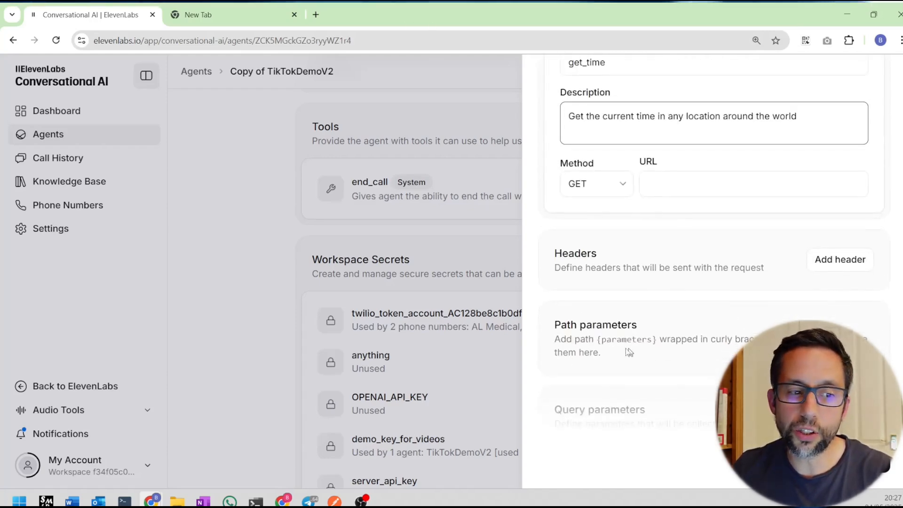
pyautogui.click(752, 184)
pyautogui.hotkey('ctrl', 'v')
pyautogui.click(596, 183)
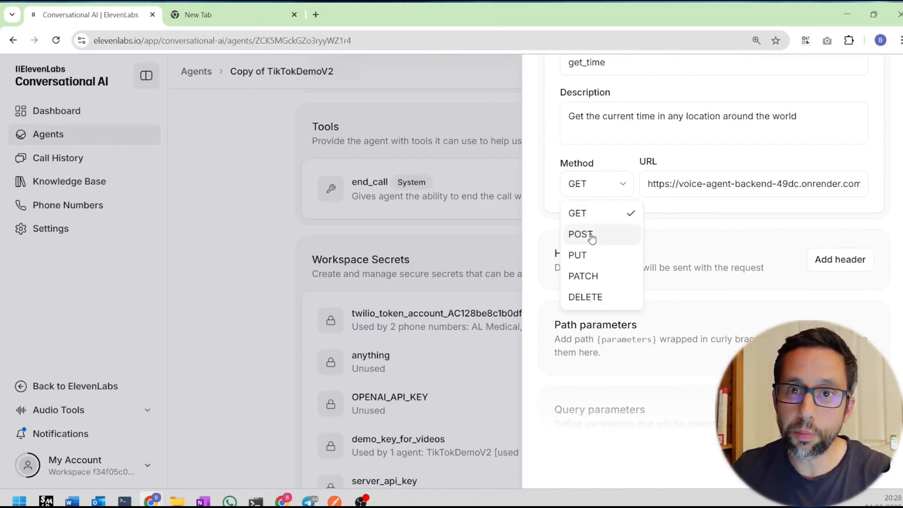
pyautogui.click(592, 235)
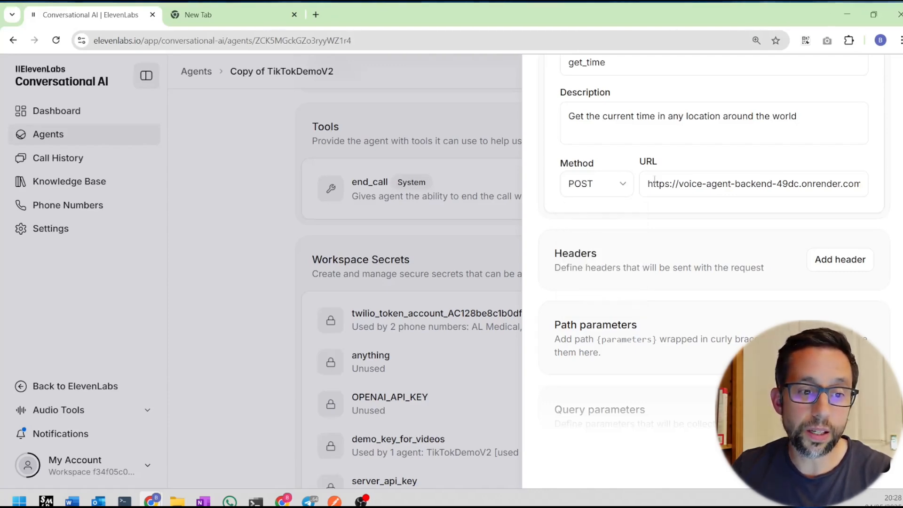
pyautogui.scroll(-3, 655, 181)
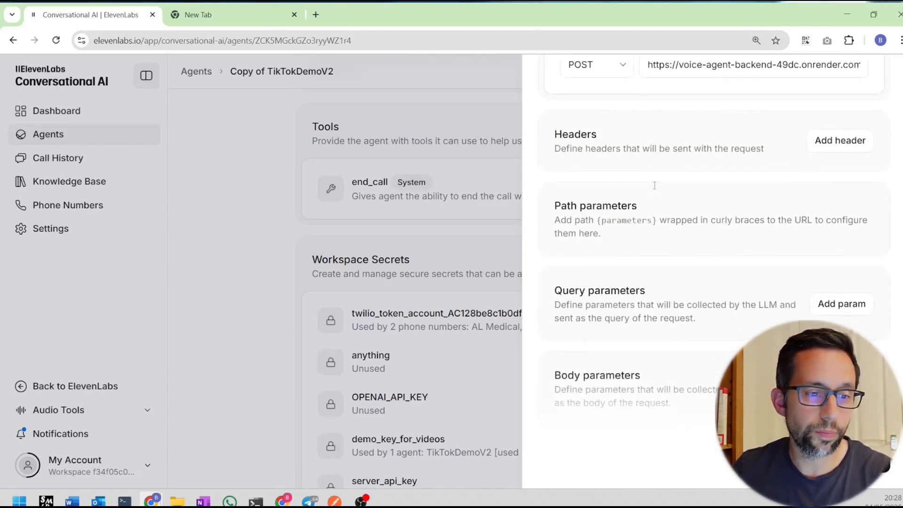
# Add a plain Content-Type header with value application/json.
pyautogui.click(831, 141)
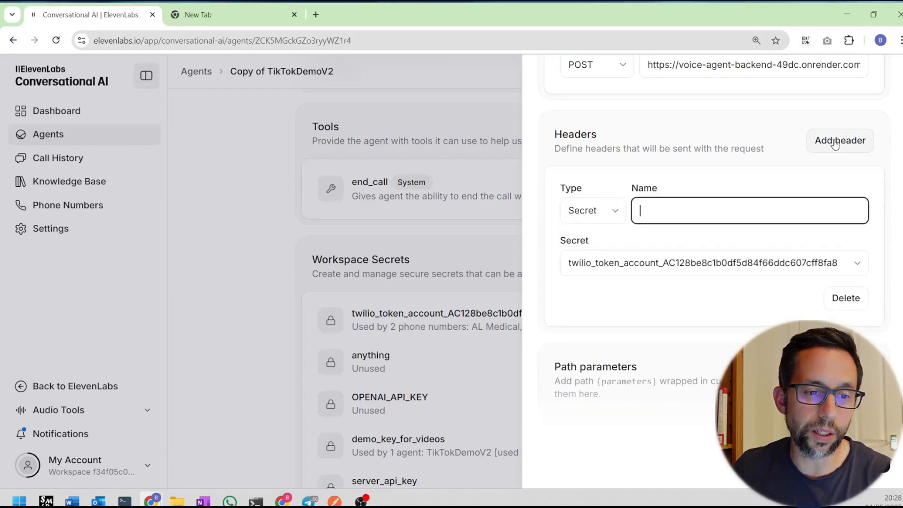
pyautogui.press('Down')
pyautogui.press('Return')
pyautogui.click(596, 222)
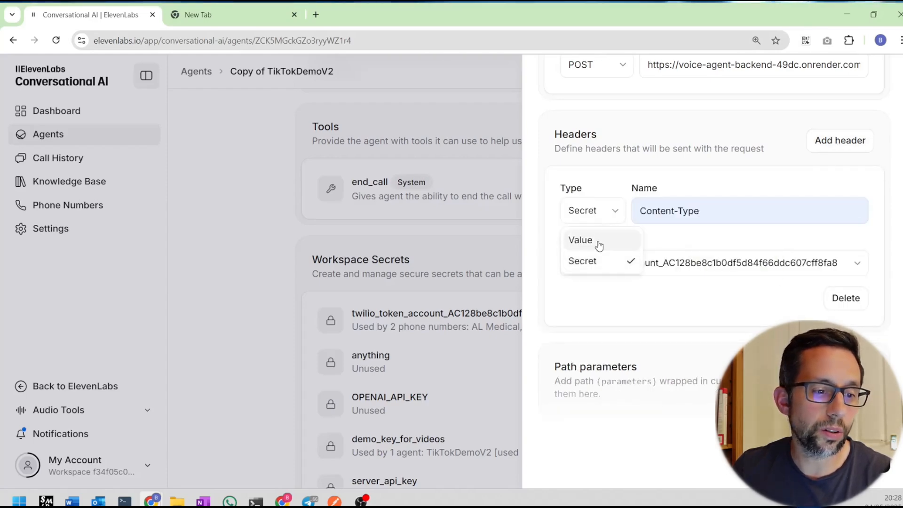
pyautogui.click(591, 240)
pyautogui.click(668, 257)
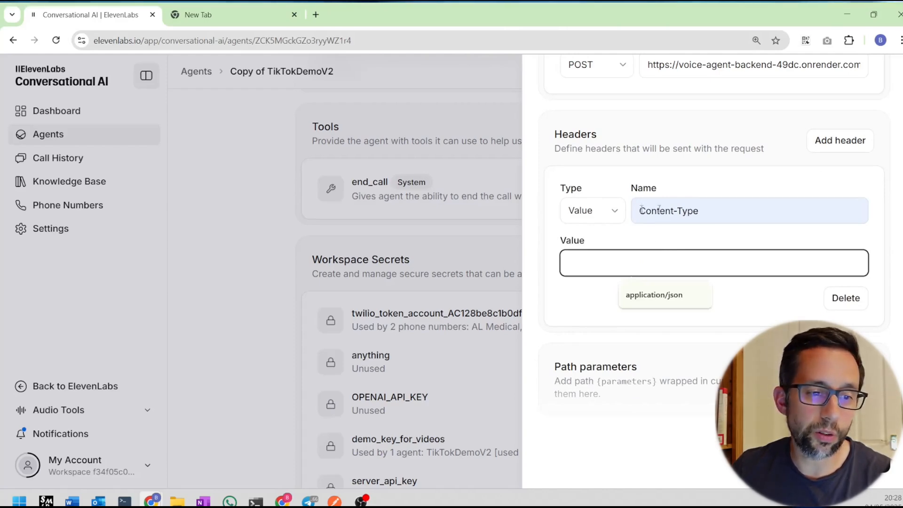
pyautogui.click(693, 301)
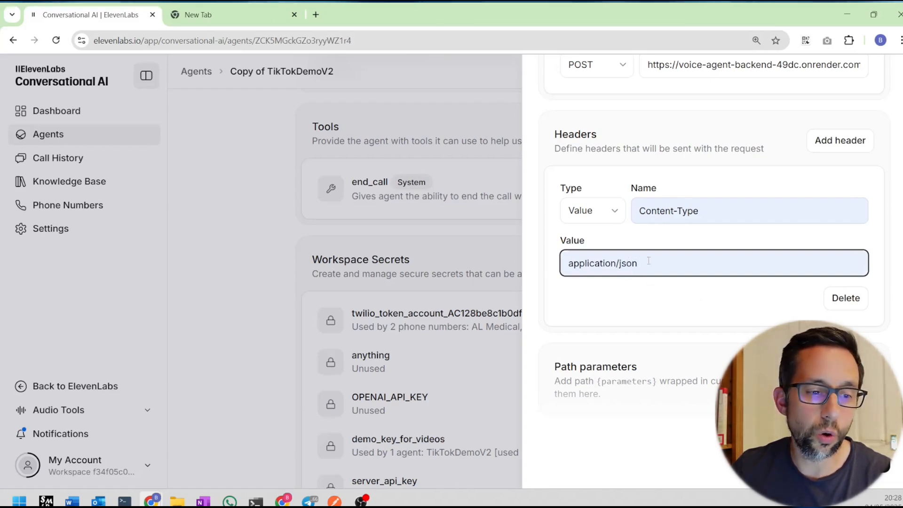
# Add a Secret-type X-API-Key header using the demo_key_for_videos workspace secret.
pyautogui.click(831, 140)
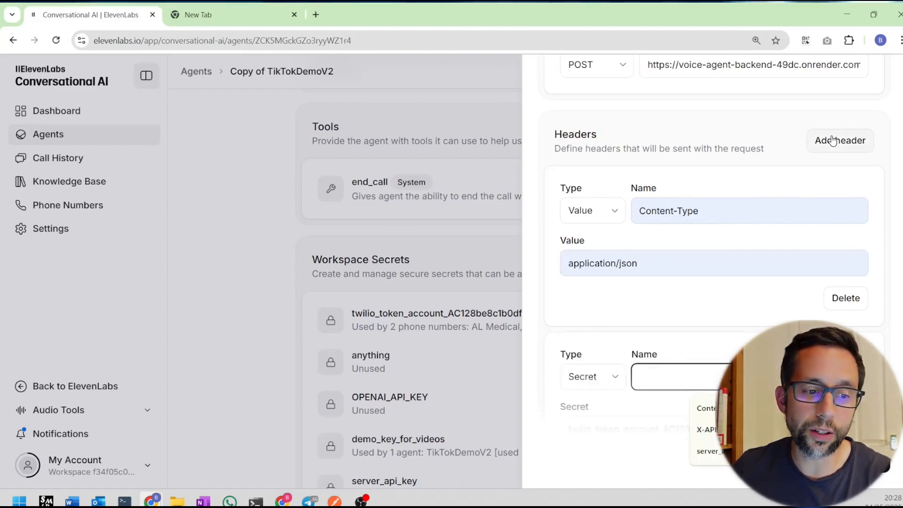
pyautogui.scroll(-3, 672, 242)
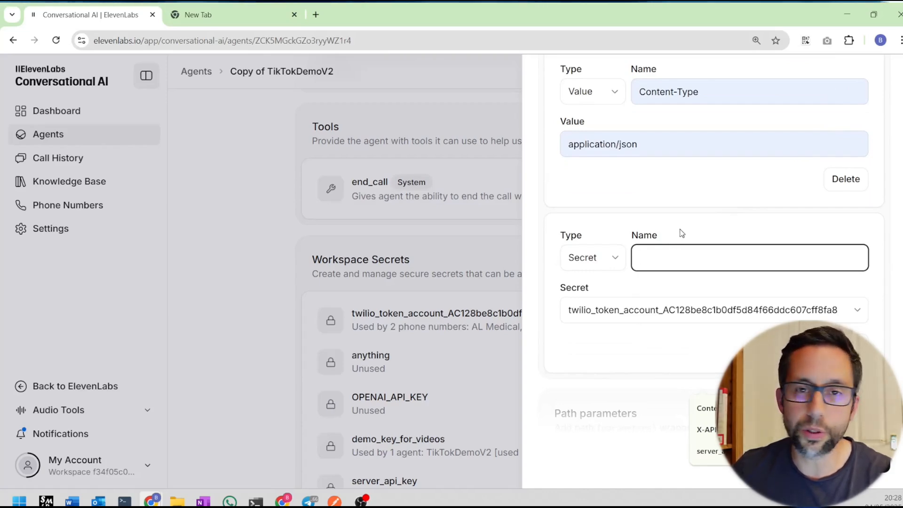
pyautogui.click(598, 270)
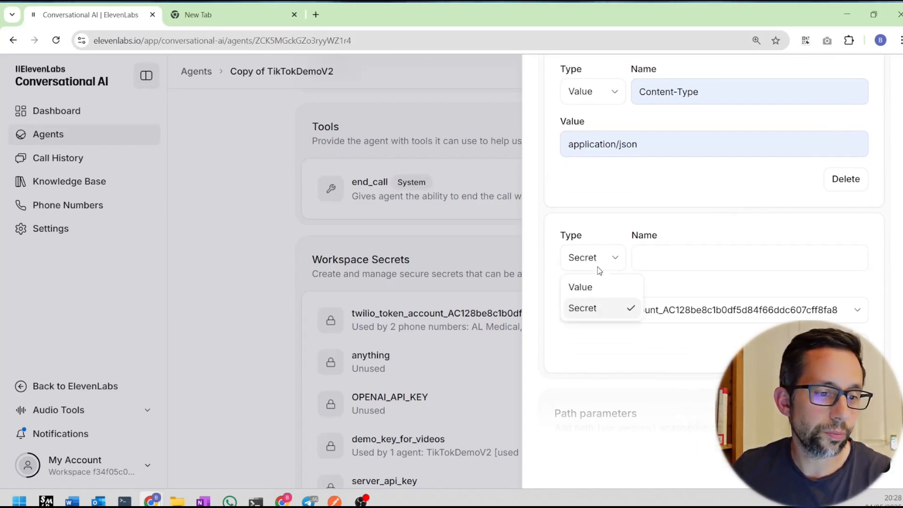
pyautogui.click(597, 267)
pyautogui.click(677, 262)
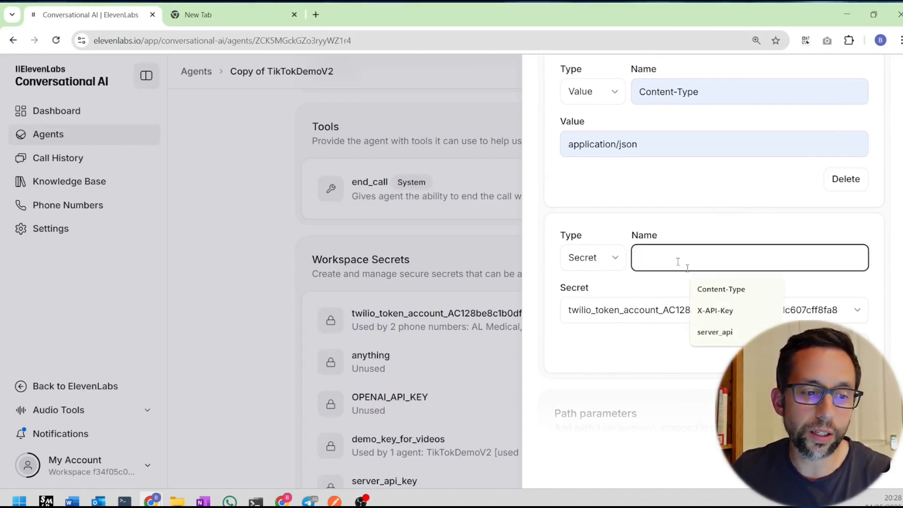
pyautogui.click(698, 310)
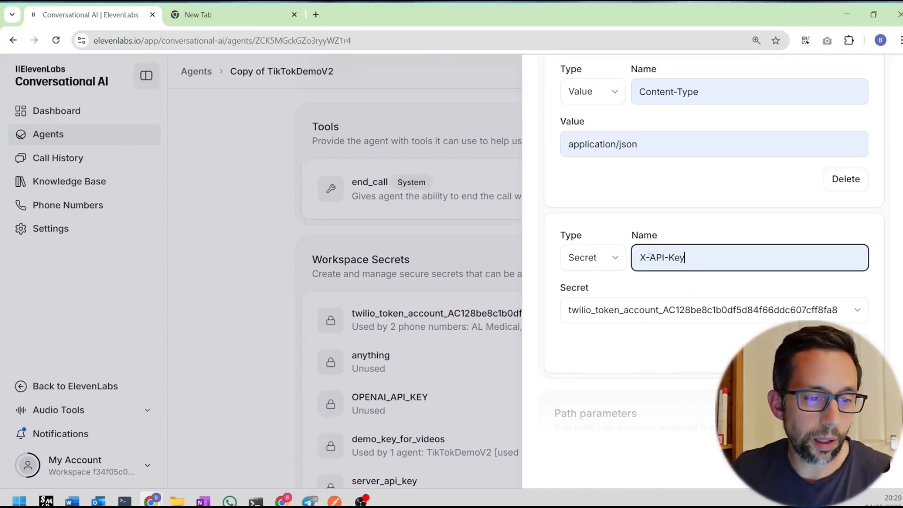
pyautogui.click(690, 309)
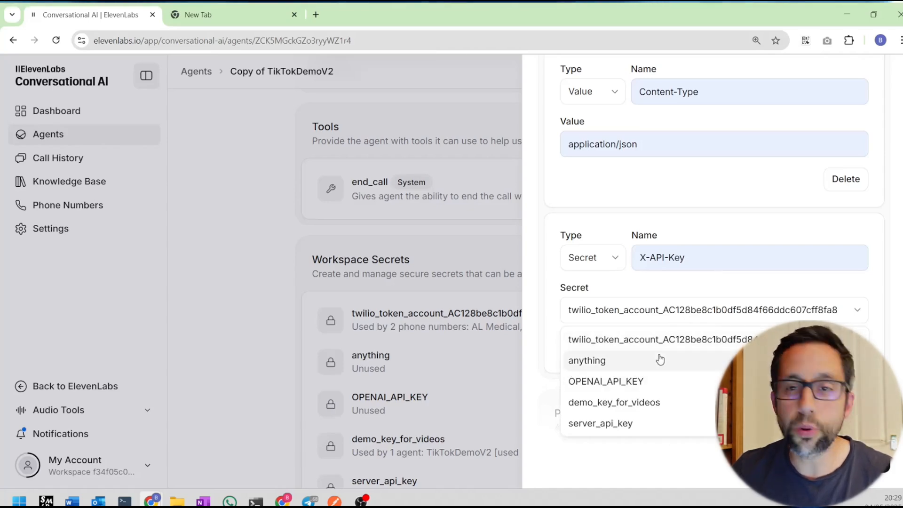
pyautogui.click(648, 403)
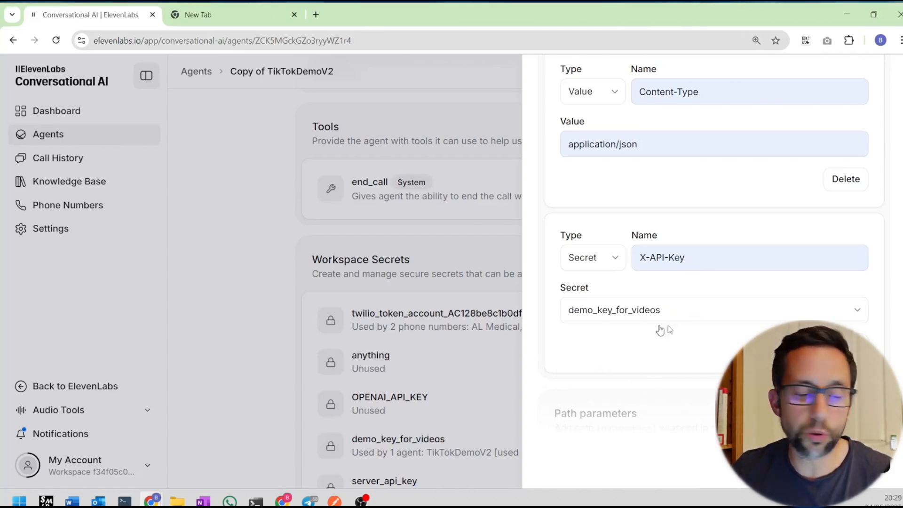
pyautogui.scroll(-5, 757, 303)
pyautogui.scroll(-2, 757, 303)
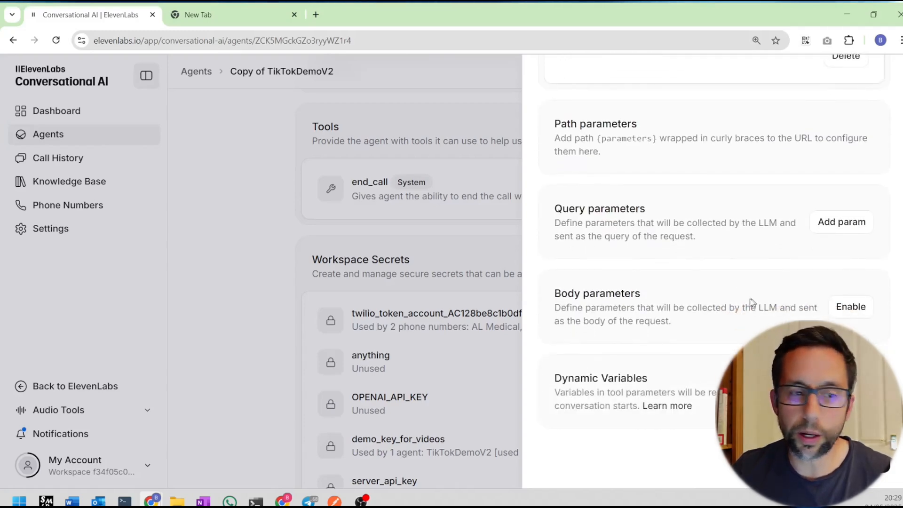
# Enable body parameters, described as 'Pass the user's requested location to the time API'.
pyautogui.click(857, 306)
pyautogui.scroll(-1, 857, 312)
pyautogui.scroll(-2, 857, 316)
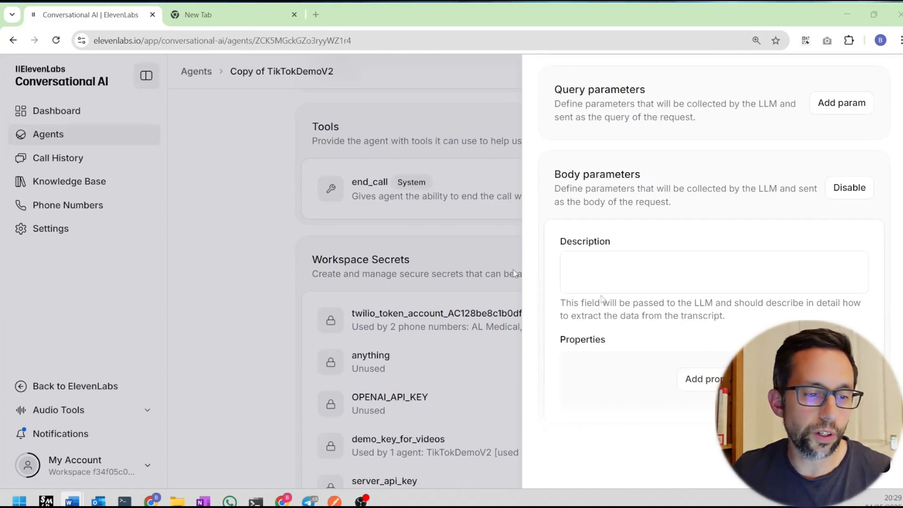
pyautogui.click(655, 267)
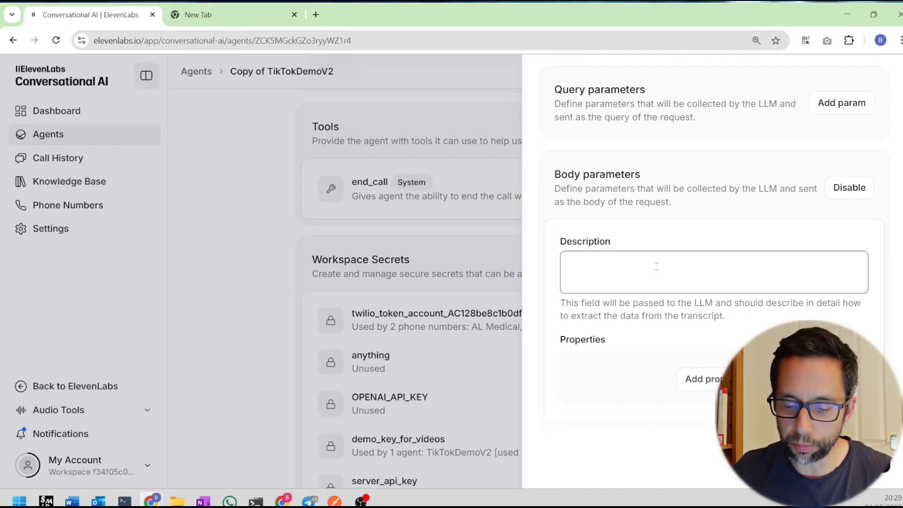
pyautogui.write("Pass the user's requested location to the time API")
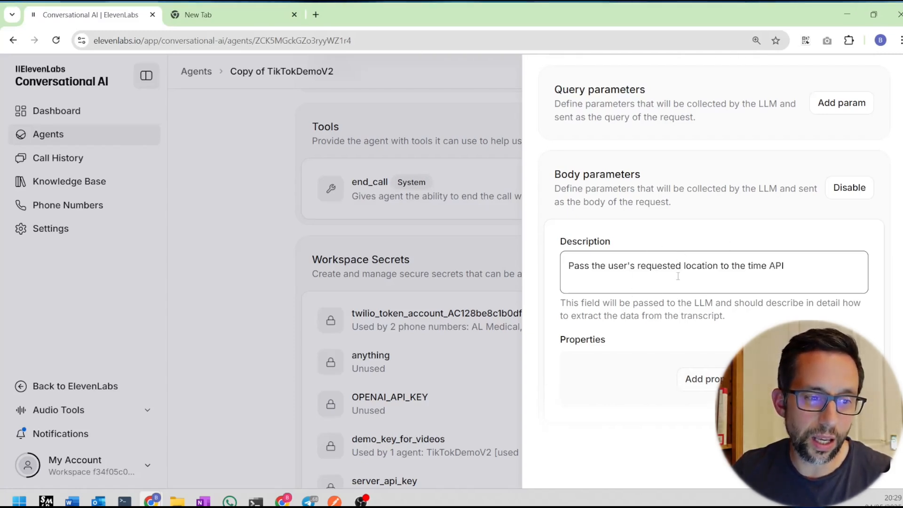
pyautogui.scroll(-2, 678, 276)
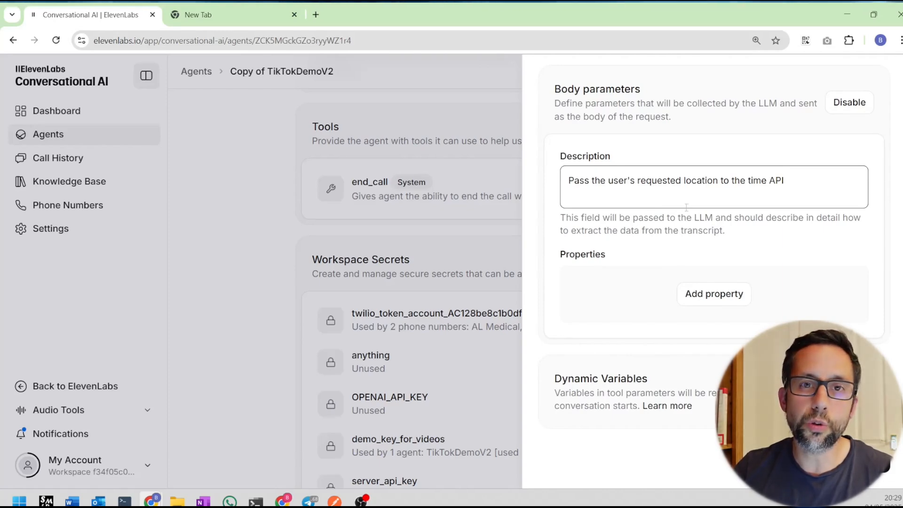
# Add body property 'location' described as 'The city or location name', then save get_time.
pyautogui.click(742, 295)
pyautogui.scroll(-3, 743, 293)
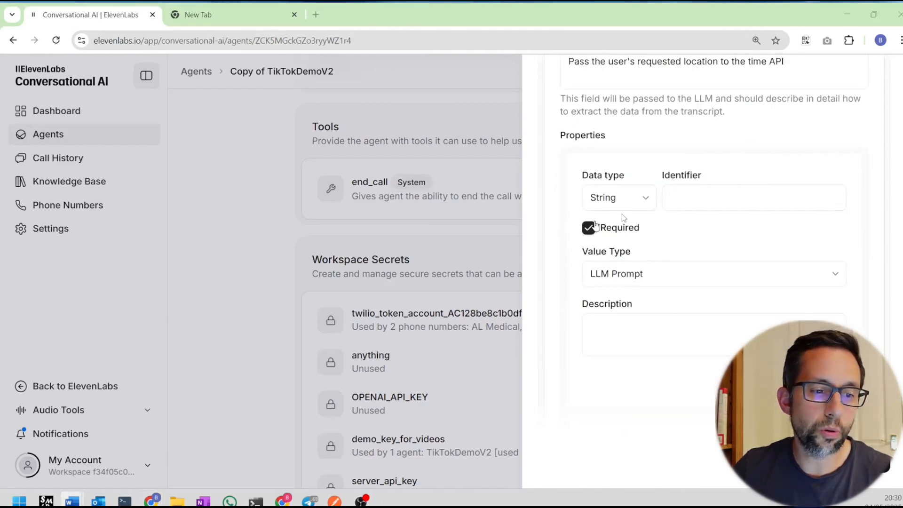
pyautogui.click(679, 199)
pyautogui.write('location')
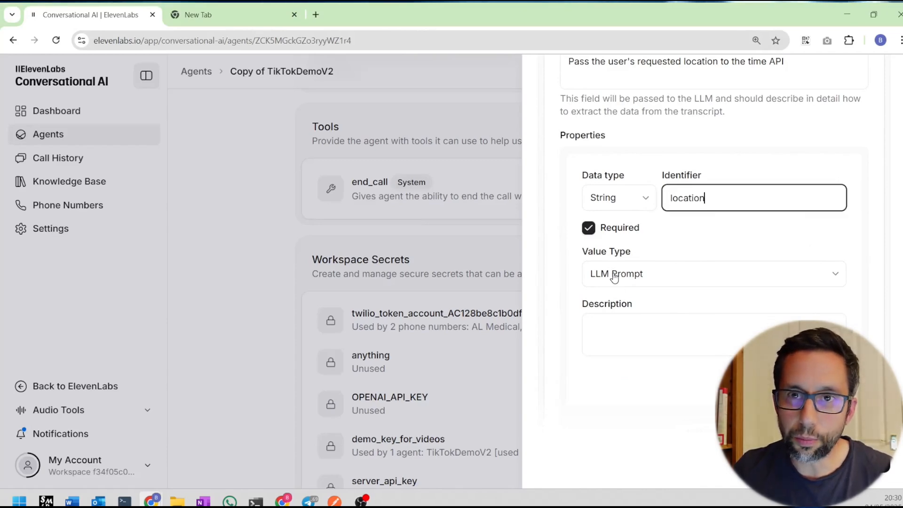
pyautogui.click(640, 344)
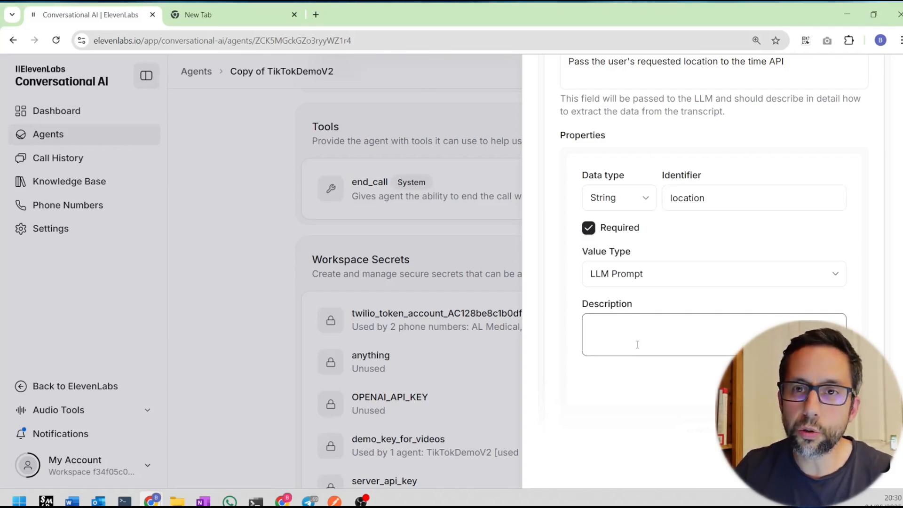
pyautogui.write('The city or location name')
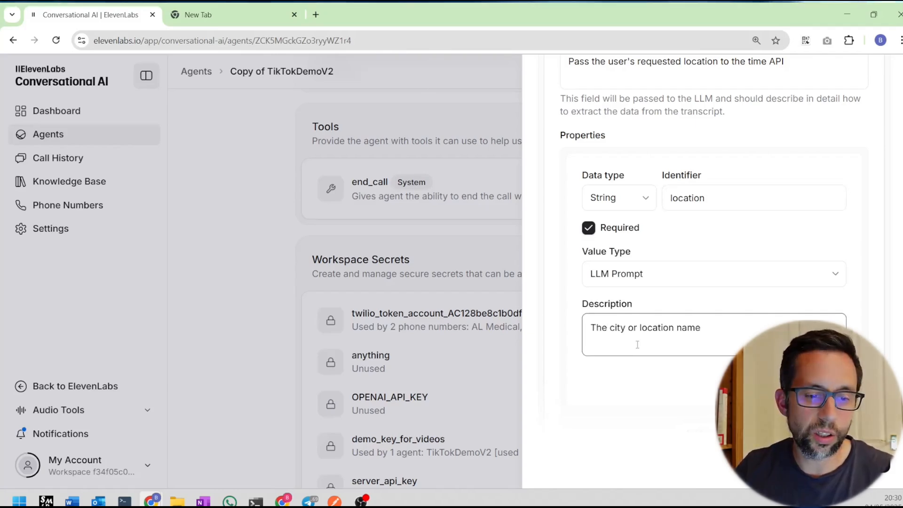
pyautogui.scroll(-3, 718, 315)
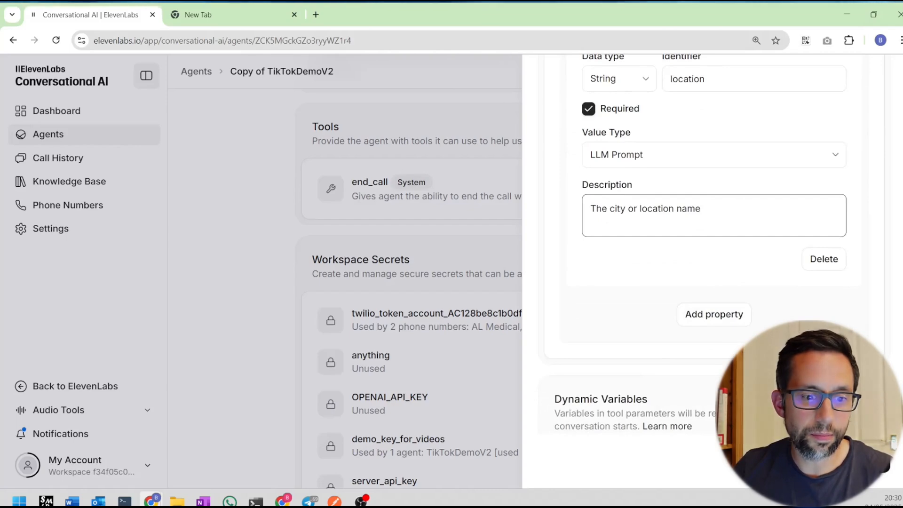
pyautogui.click(859, 461)
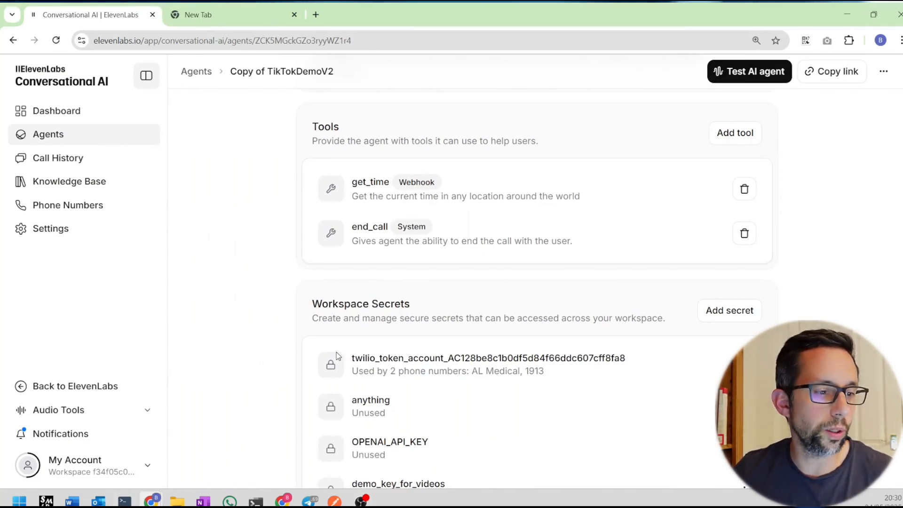
pyautogui.scroll(3, 336, 355)
pyautogui.scroll(12, 337, 355)
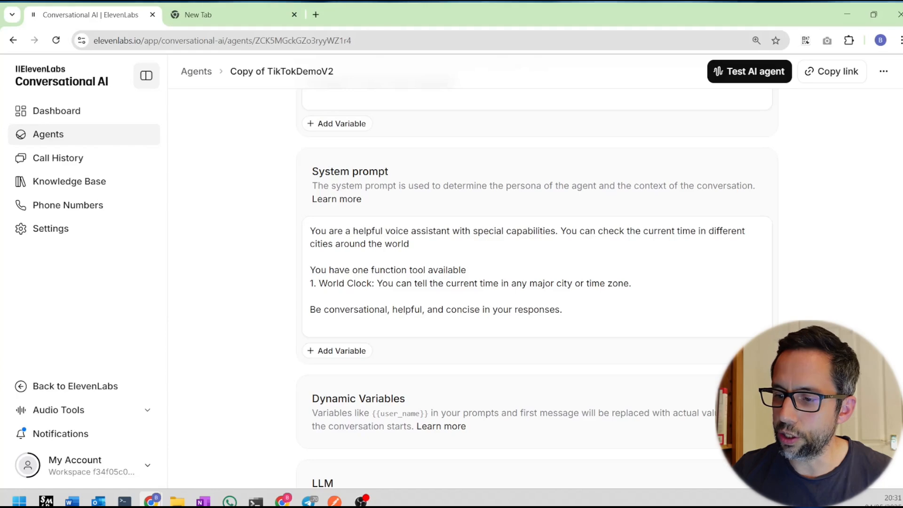
# Open the agent's Test AI agent page and start a voice call.
pyautogui.click(750, 71)
pyautogui.click(542, 272)
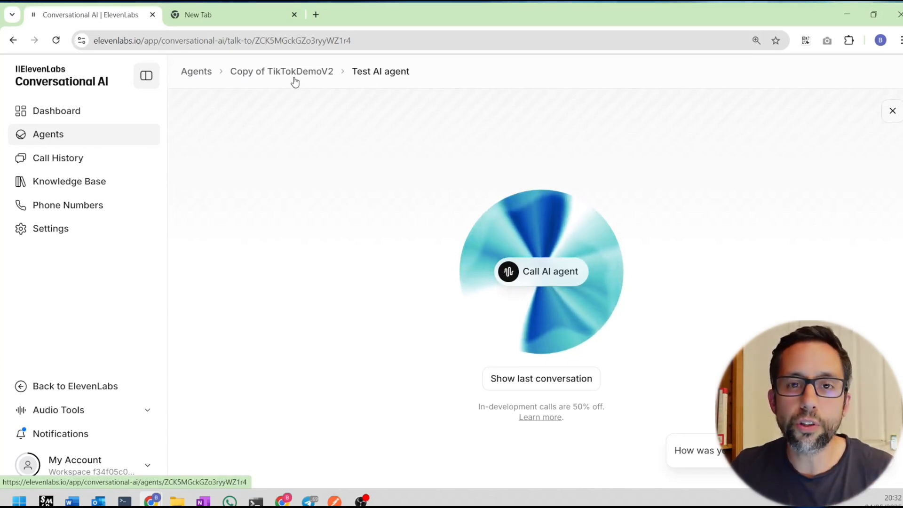
# Open the original TikTokDemoV2 agent from Agents and select its entire system prompt.
pyautogui.click(208, 71)
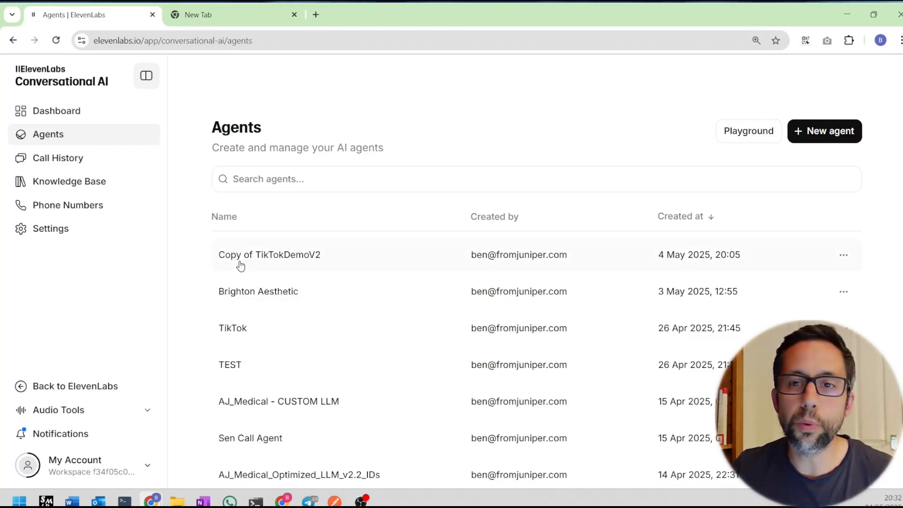
pyautogui.scroll(-3, 284, 334)
pyautogui.click(284, 376)
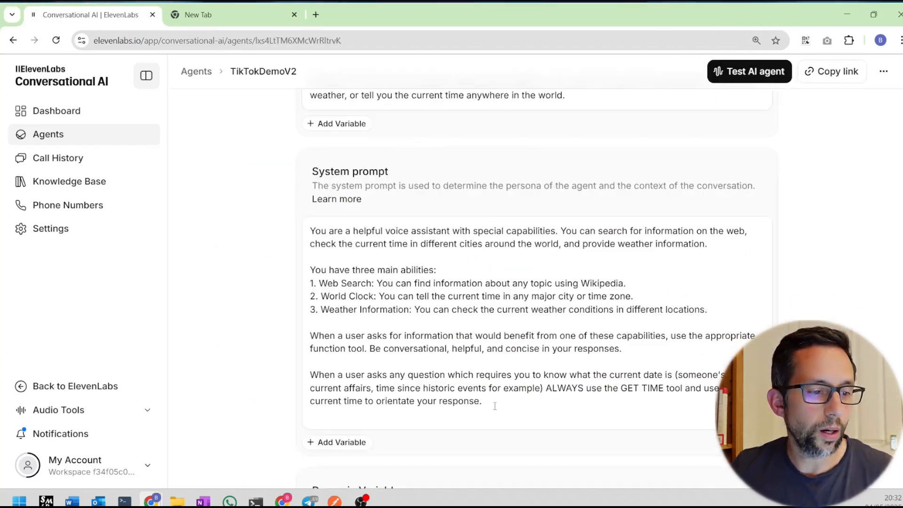
pyautogui.click(495, 406)
pyautogui.tripleClick(495, 406)
pyautogui.hotkey('ctrl', 'a')
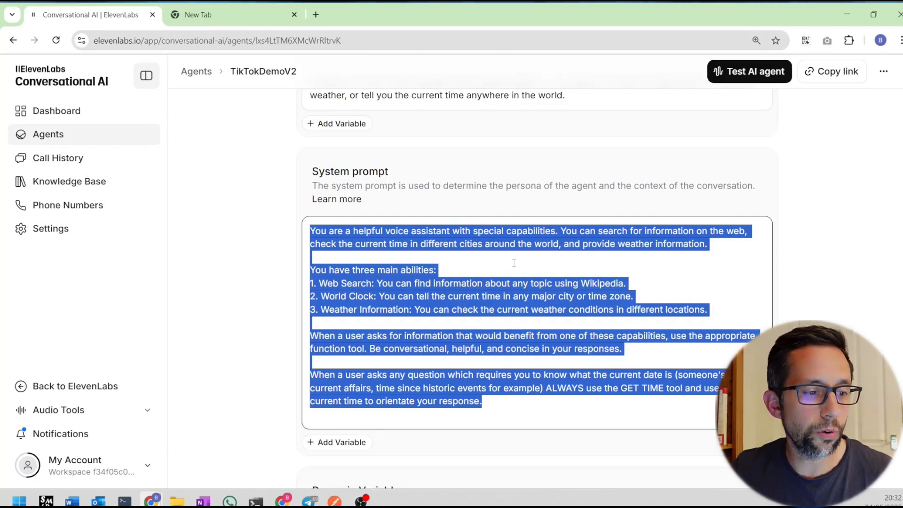
pyautogui.scroll(-7, 514, 263)
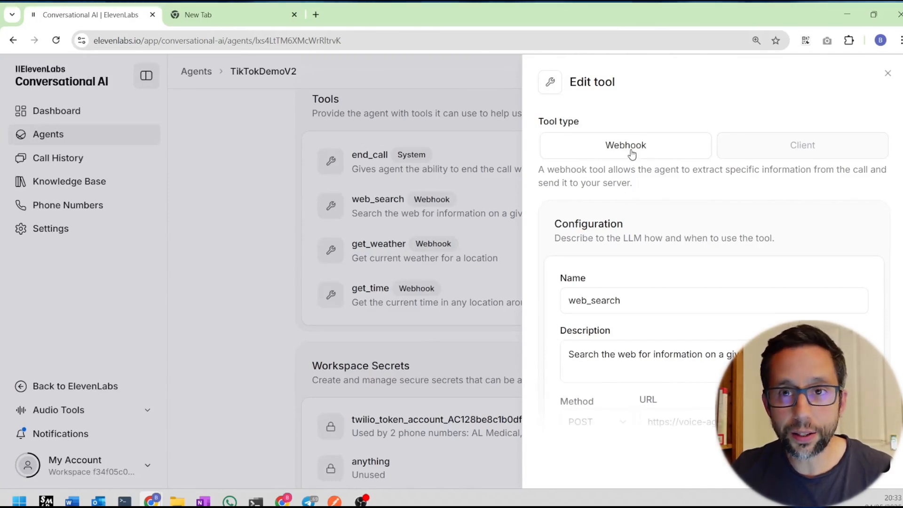
# Review the web_search tool's name, description, URL, headers and query parameter, then open get_weather.
pyautogui.scroll(-3, 634, 161)
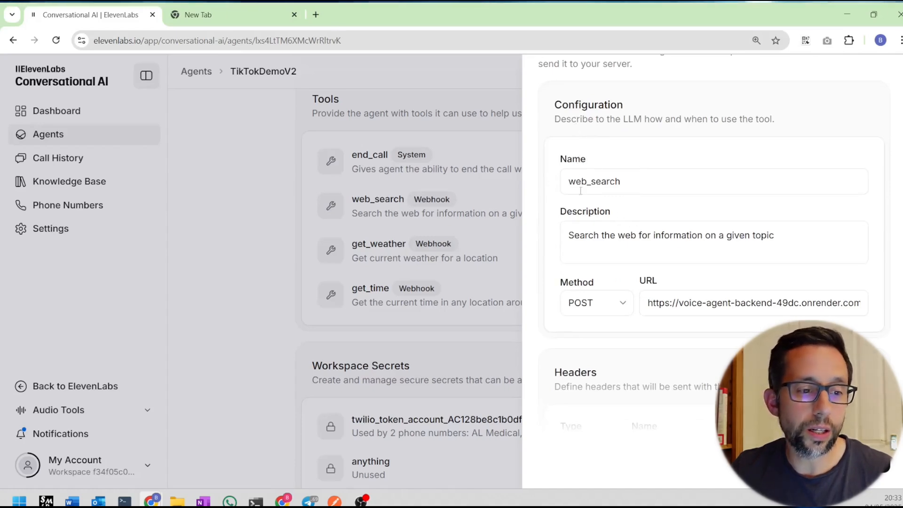
pyautogui.moveTo(581, 191); pyautogui.dragTo(621, 185)
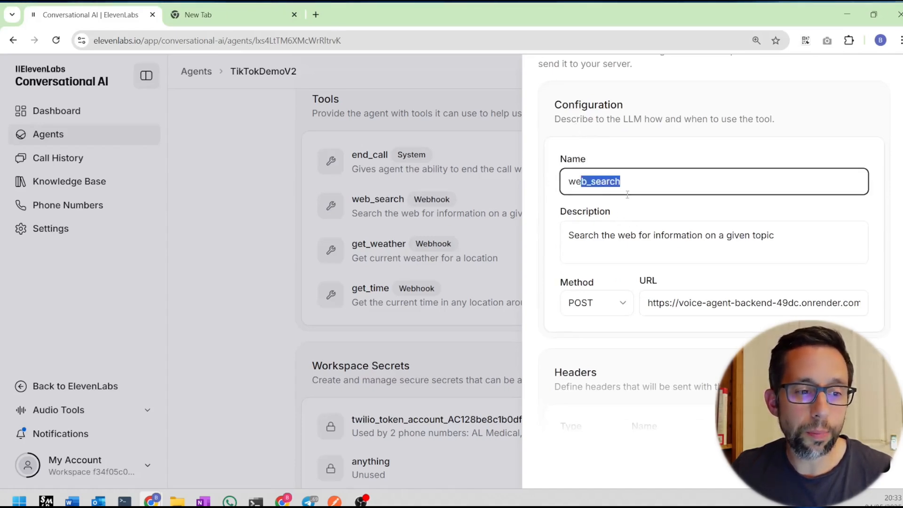
pyautogui.click(635, 235)
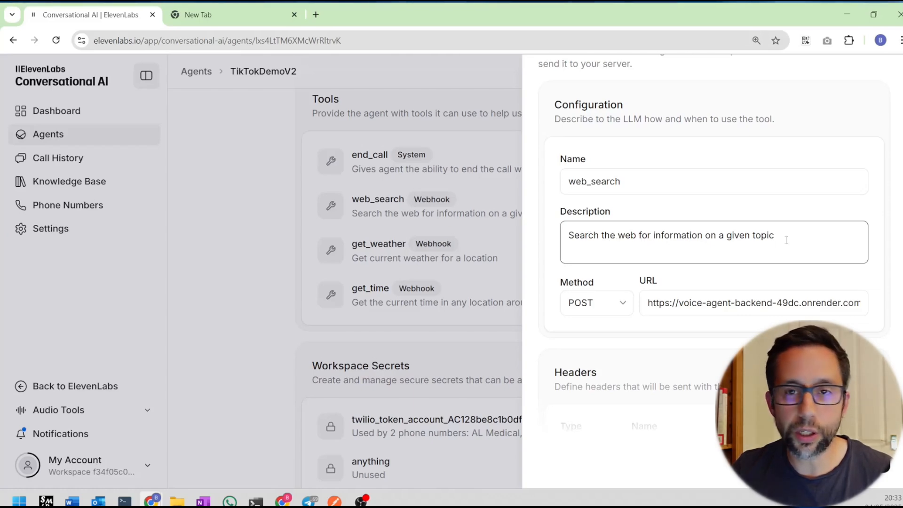
pyautogui.scroll(-3, 606, 200)
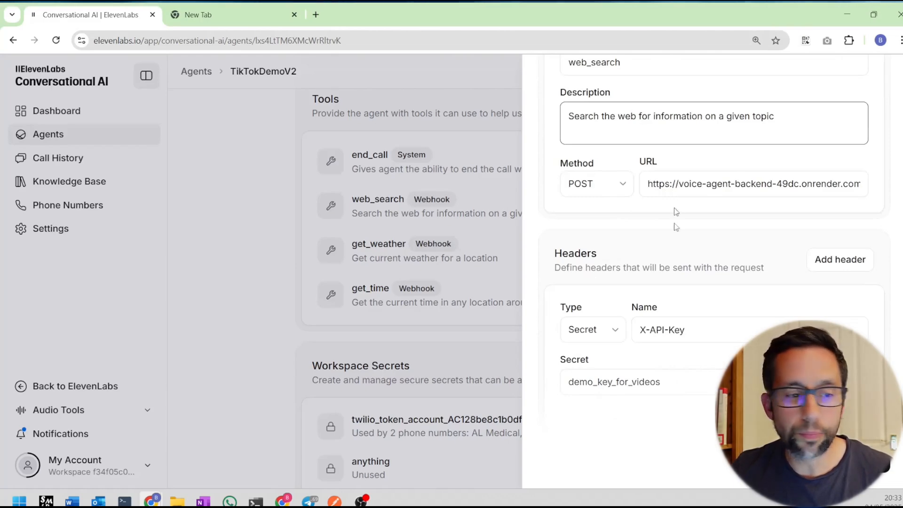
pyautogui.scroll(-3, 634, 290)
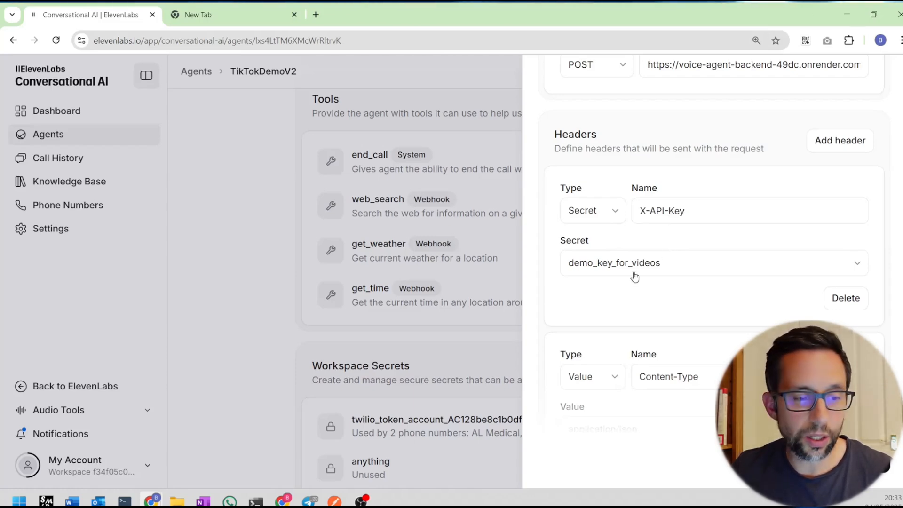
pyautogui.scroll(-5, 634, 276)
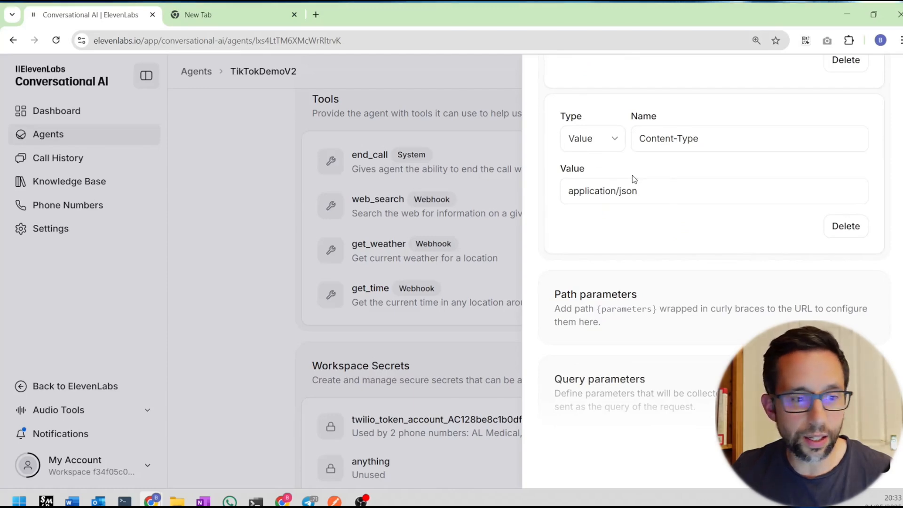
pyautogui.scroll(-7, 634, 178)
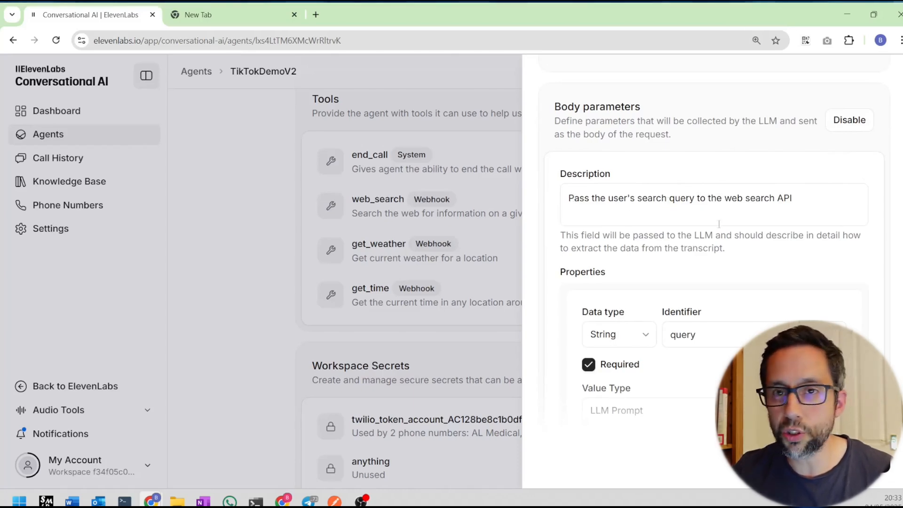
pyautogui.scroll(-3, 719, 224)
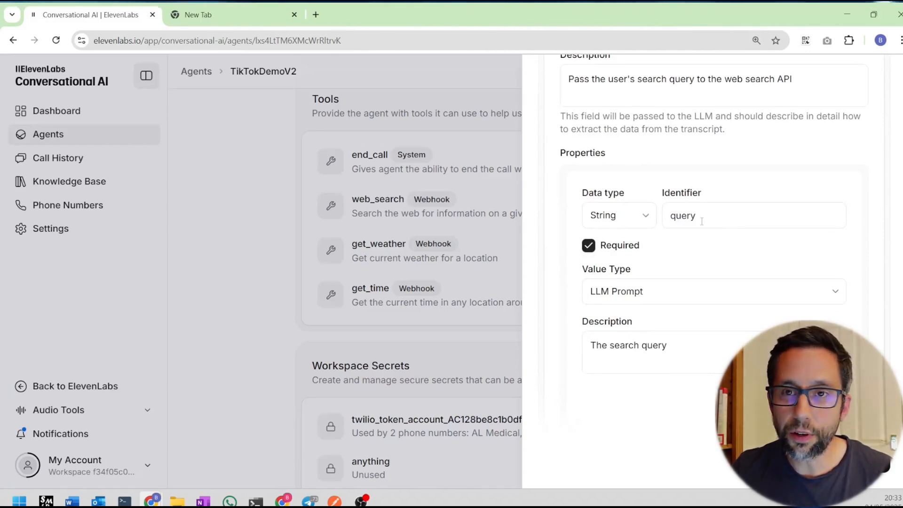
pyautogui.scroll(-3, 701, 221)
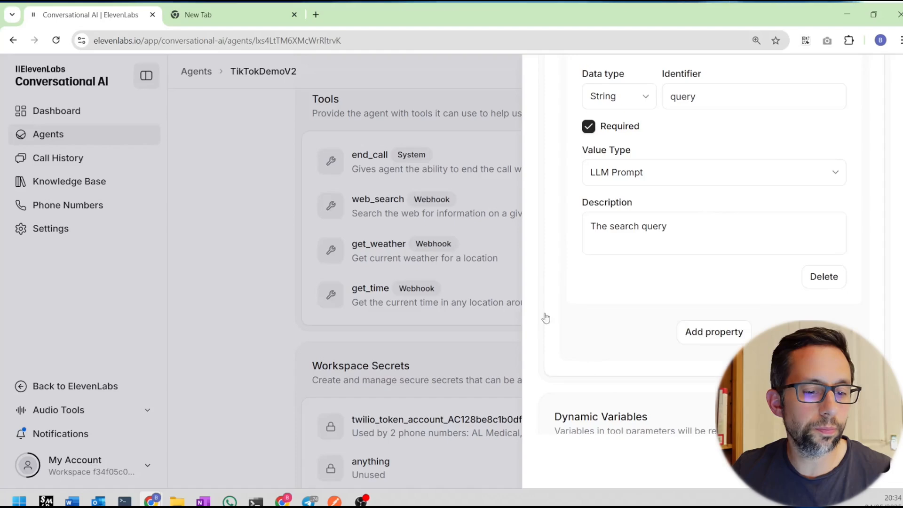
pyautogui.click(478, 245)
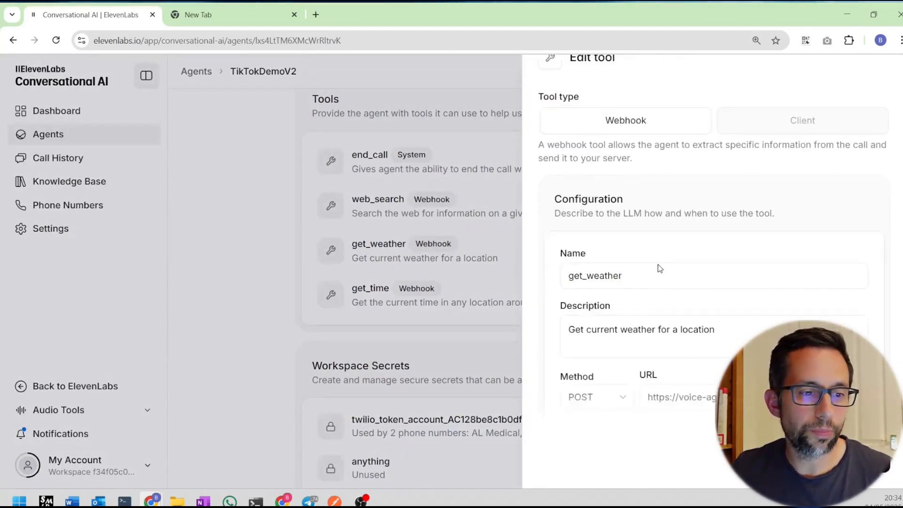
# Look over get_weather's configuration and location property description, then close the editor.
pyautogui.scroll(-3, 659, 266)
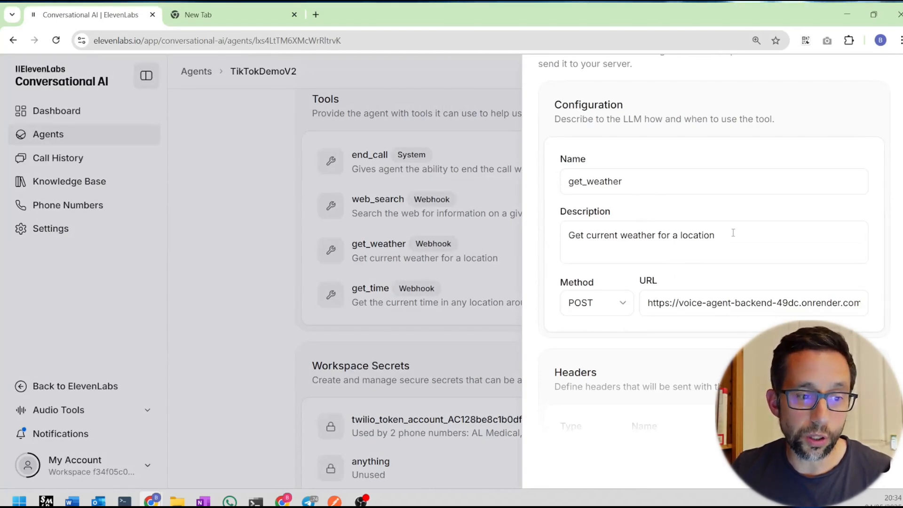
pyautogui.scroll(-3, 733, 233)
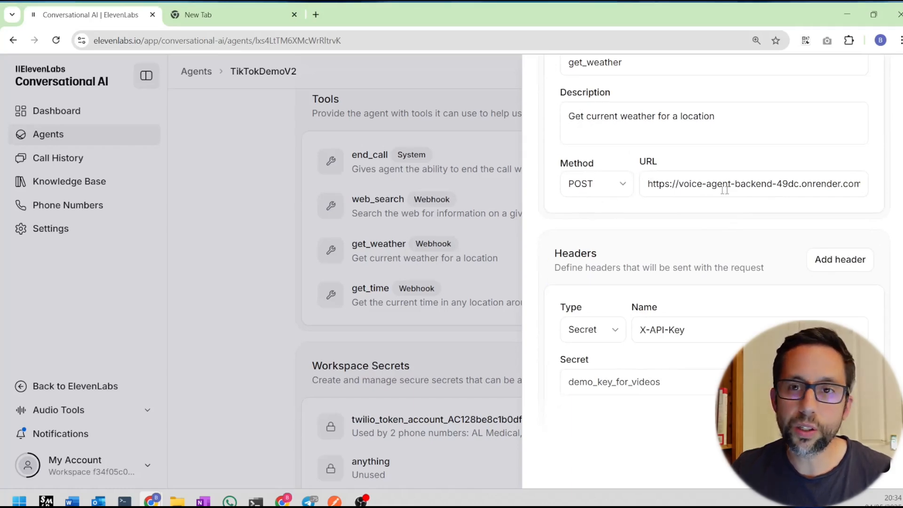
pyautogui.scroll(-3, 719, 189)
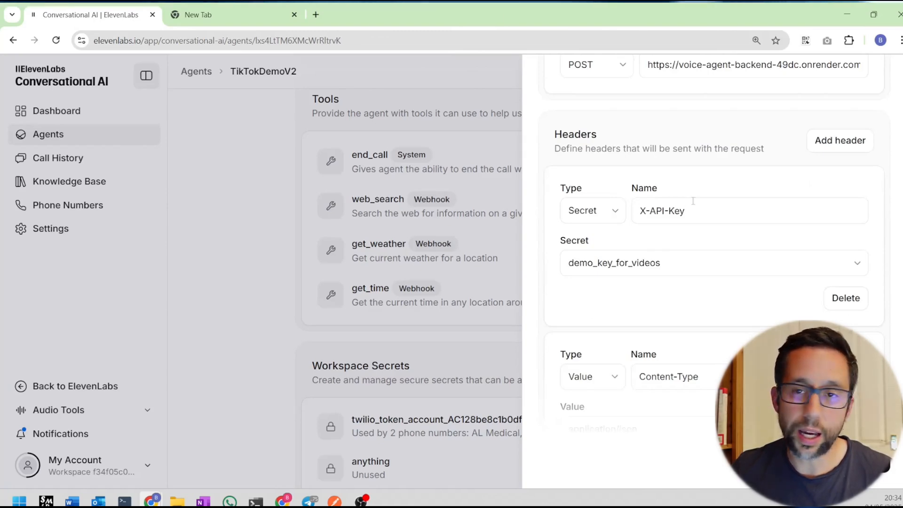
pyautogui.scroll(-6, 692, 201)
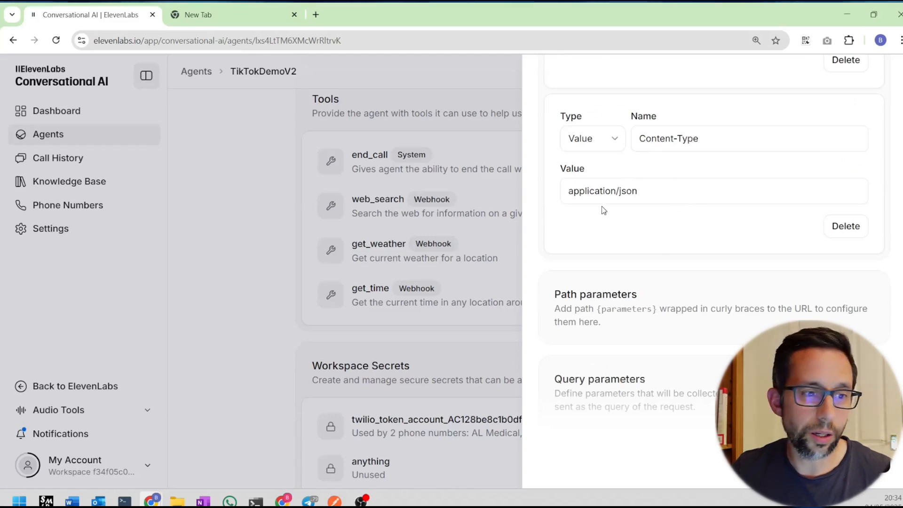
pyautogui.scroll(-10, 625, 193)
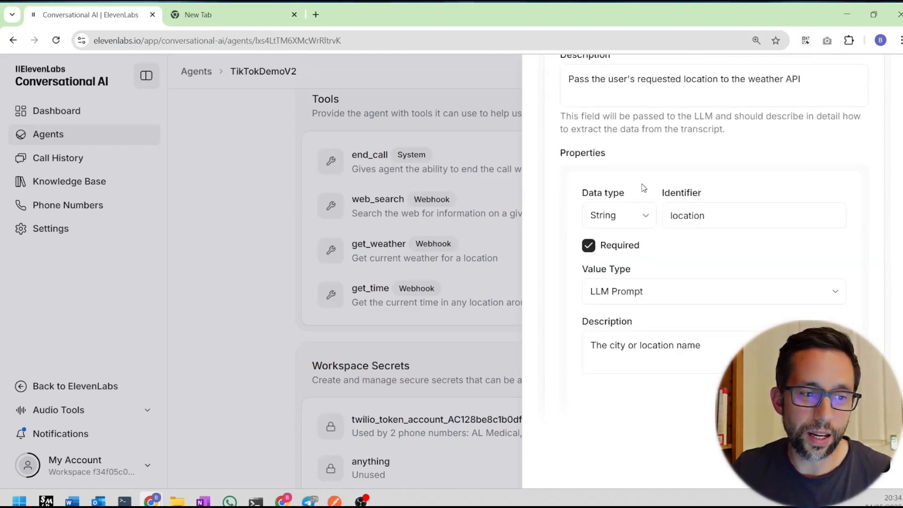
pyautogui.scroll(5, 694, 203)
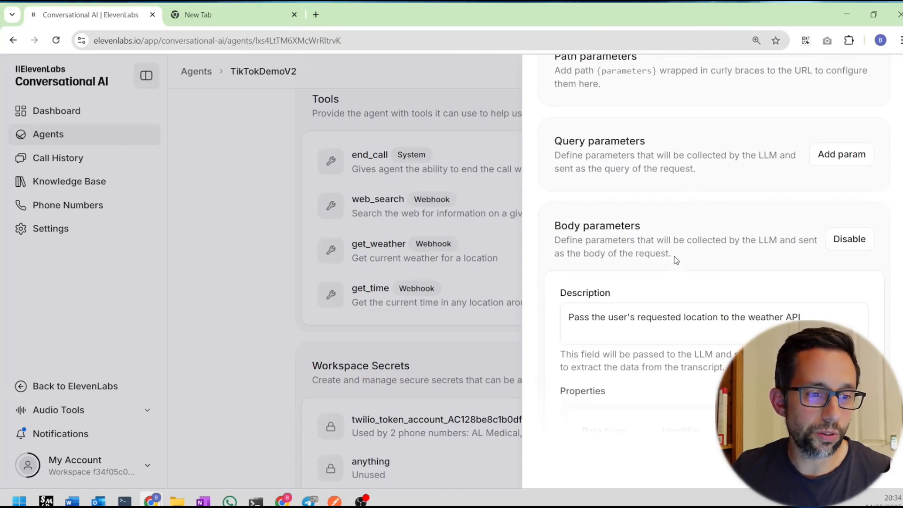
pyautogui.scroll(-3, 674, 256)
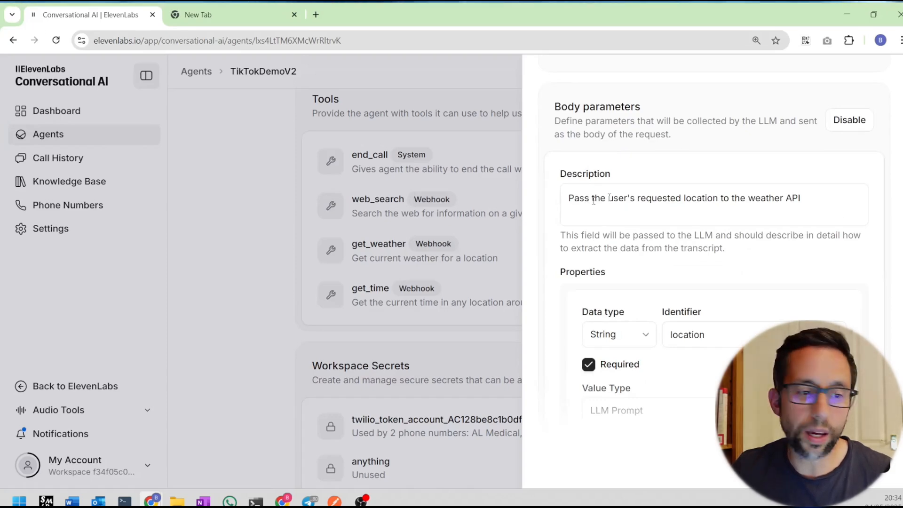
pyautogui.scroll(-3, 609, 197)
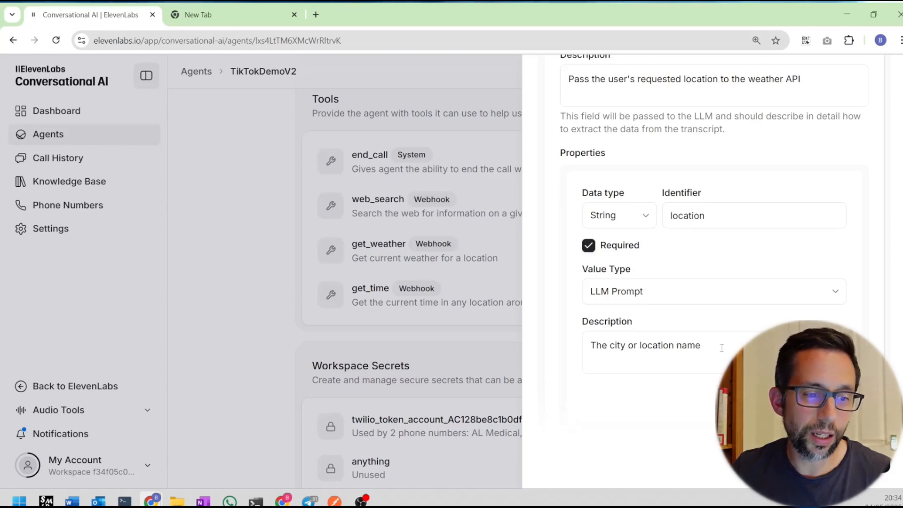
pyautogui.moveTo(702, 348); pyautogui.dragTo(590, 347)
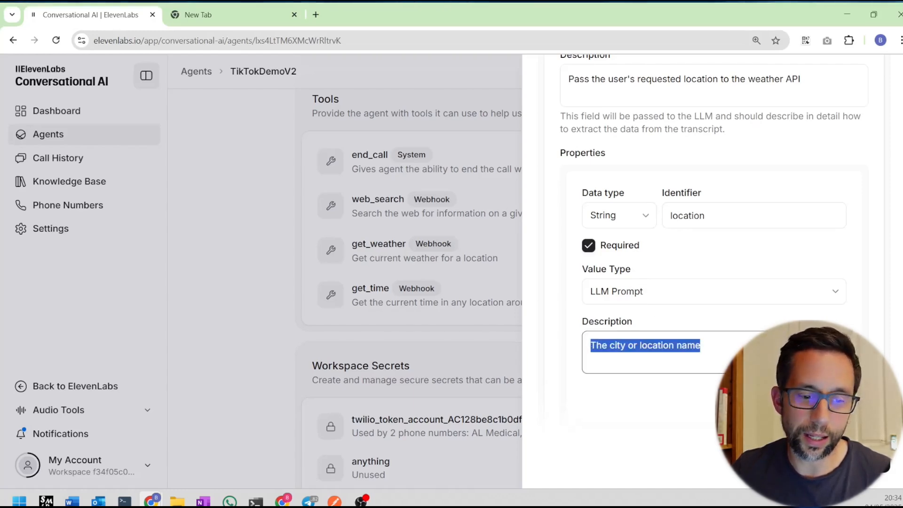
pyautogui.press('Escape')
pyautogui.scroll(5, 687, 187)
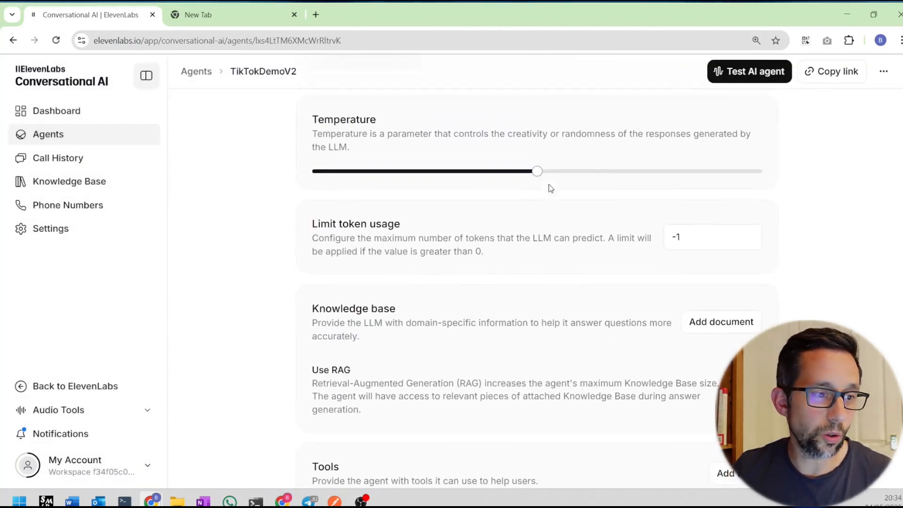
# Run a test voice call with the TikTokDemoV2 agent, then end the call.
pyautogui.scroll(5, 548, 186)
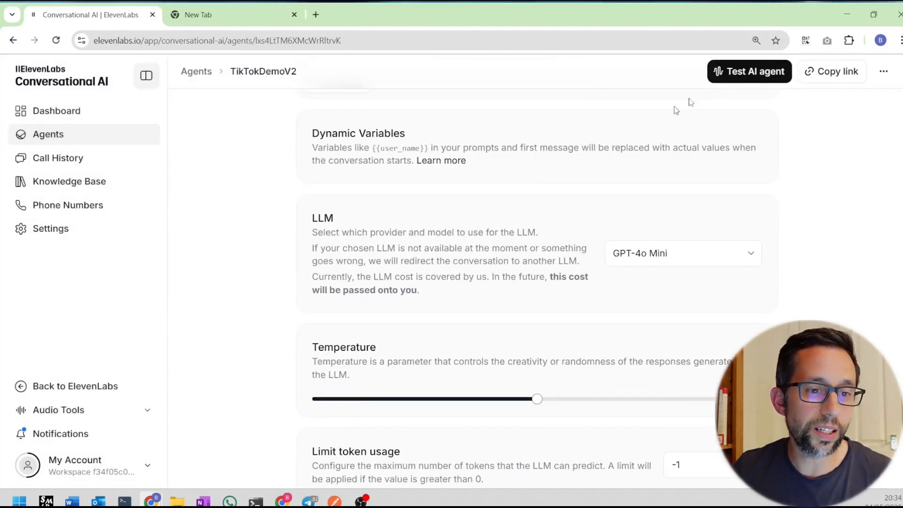
pyautogui.click(713, 73)
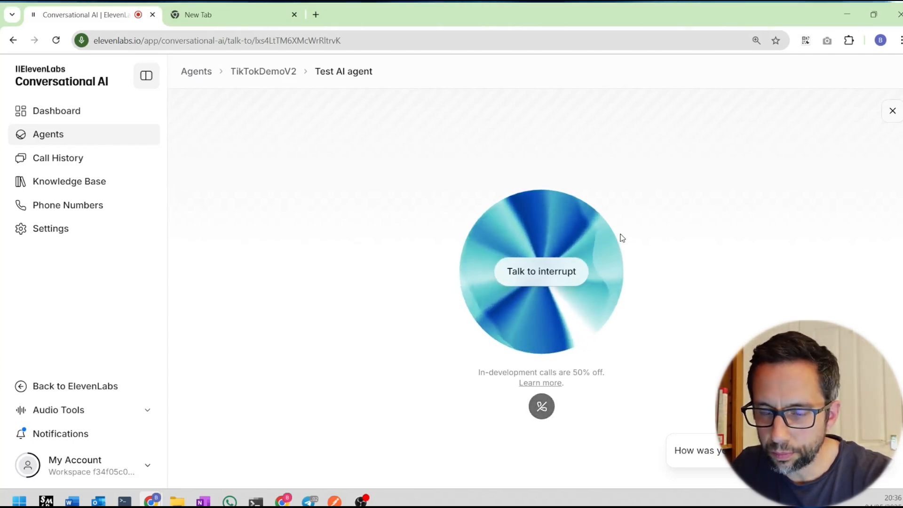
pyautogui.click(542, 408)
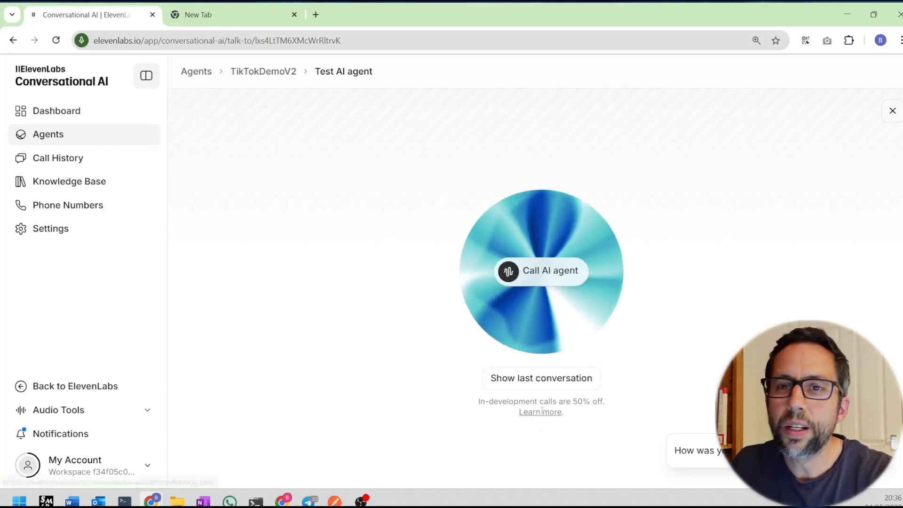